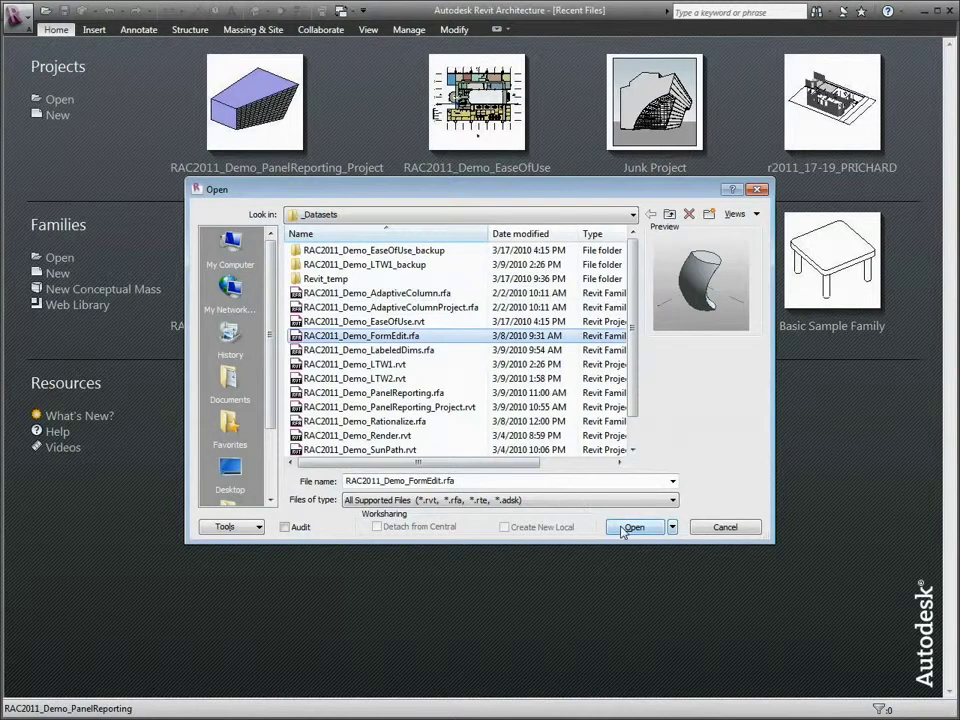
# Open the RAC2011_Demo_FormEdit.rfa family file and view the curved form from several corners
pyautogui.click(630, 527)
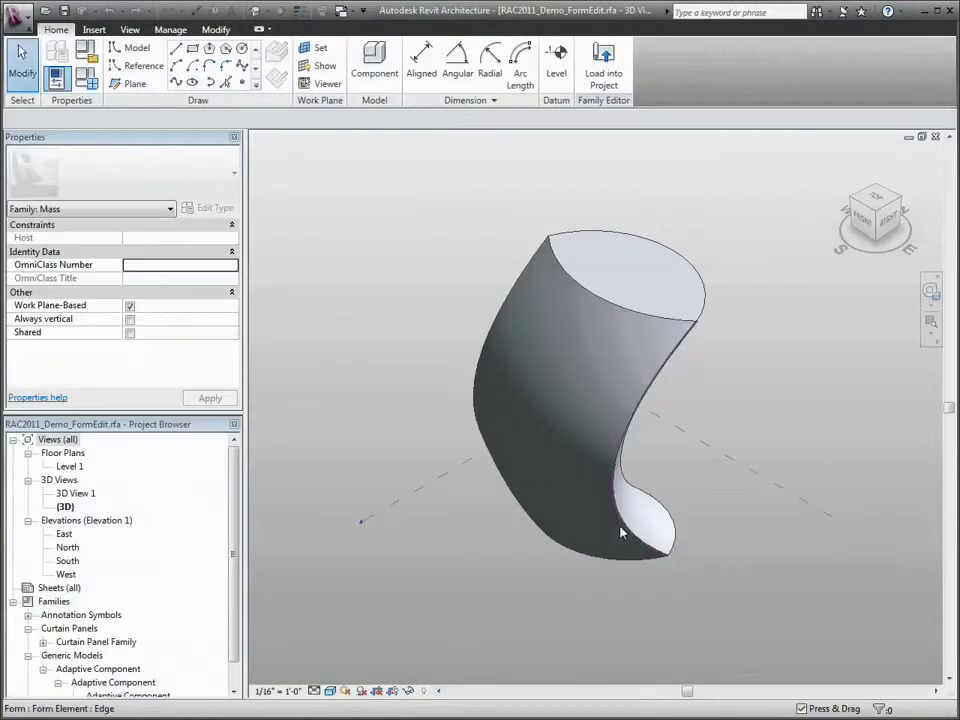
pyautogui.click(854, 205)
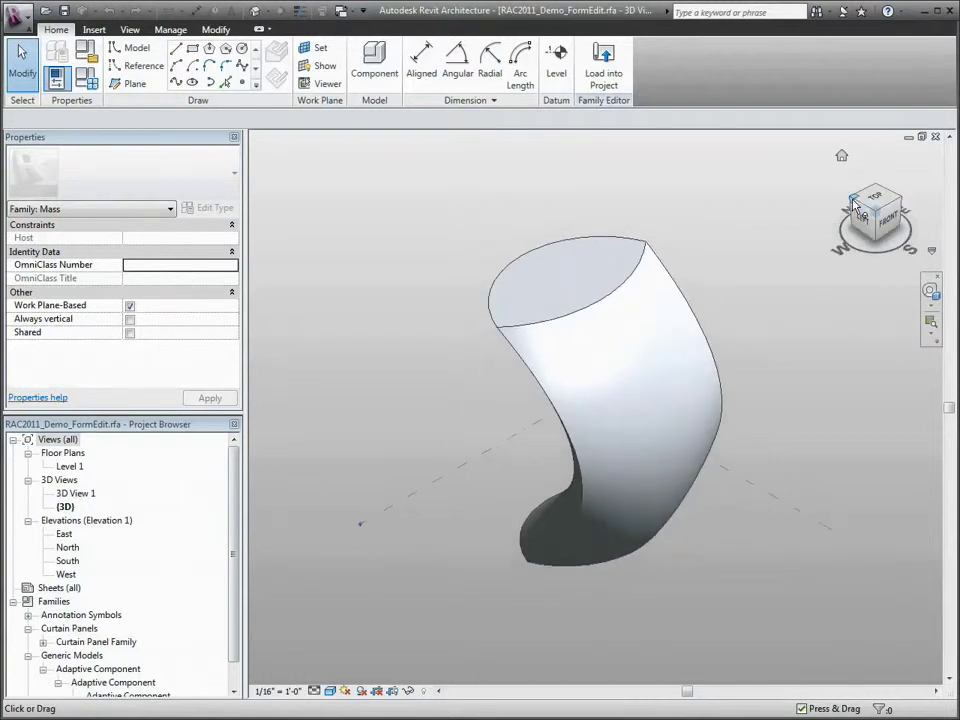
pyautogui.click(856, 205)
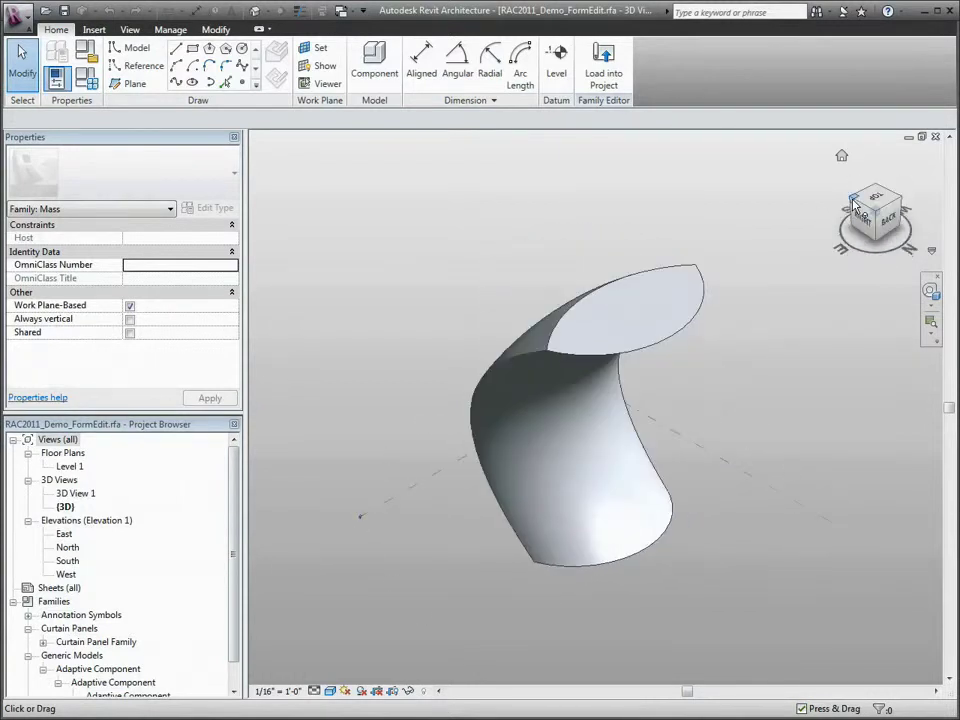
pyautogui.click(856, 205)
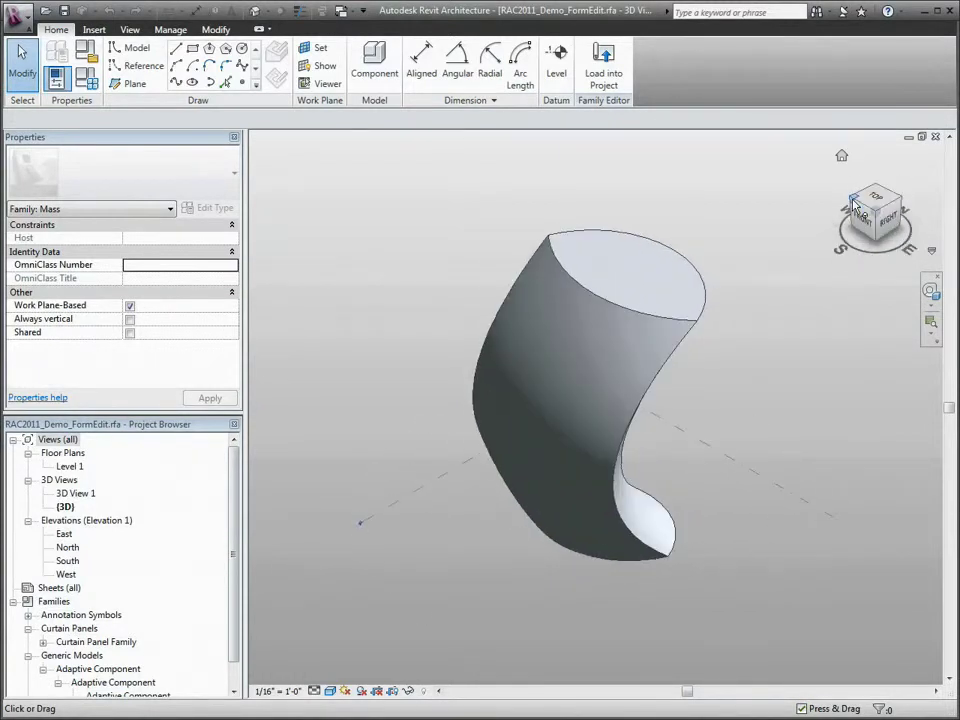
pyautogui.click(856, 205)
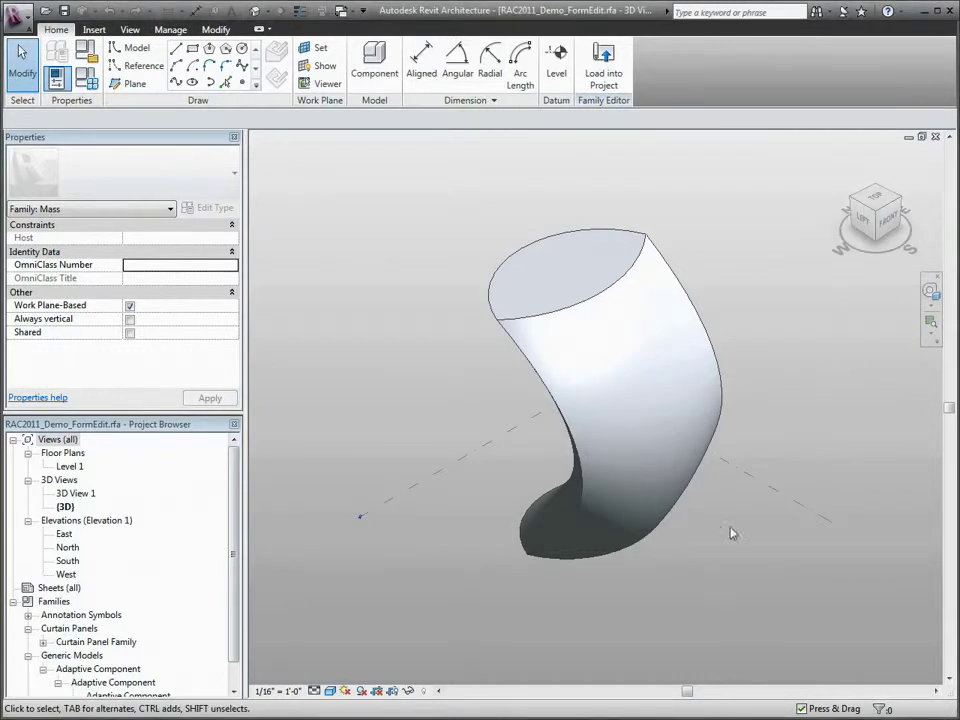
pyautogui.keyDown('shift'); pyautogui.moveTo(710, 592); pyautogui.dragTo(683, 598, button='middle'); pyautogui.keyUp('shift')
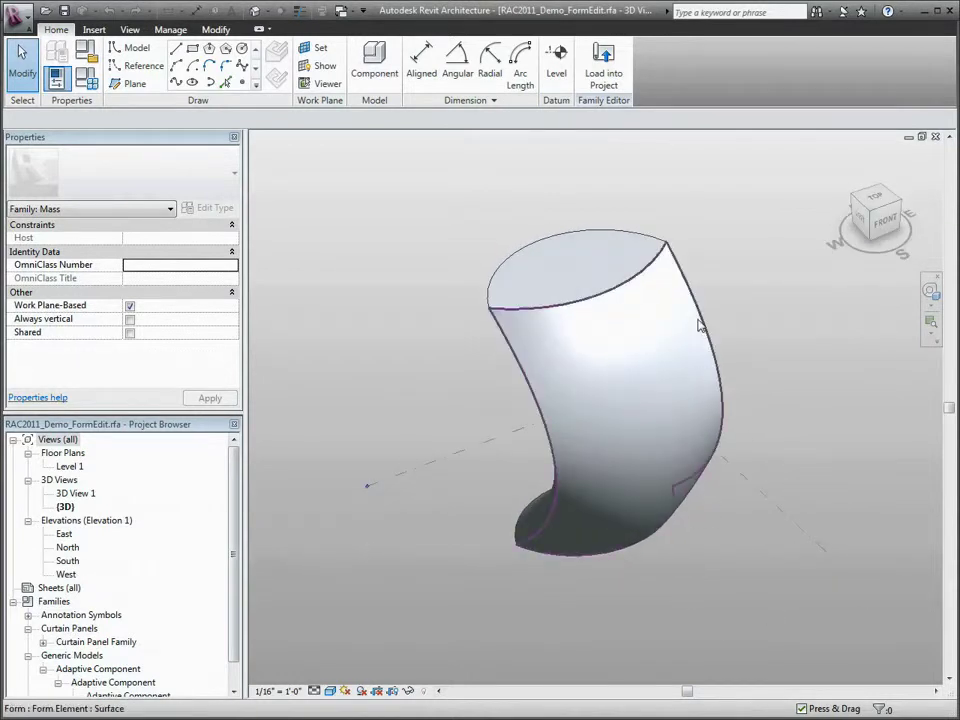
# Show the curved form in X-Ray mode and dissolve it into its separate profiles
pyautogui.click(641, 570)
pyautogui.keyDown('shift'); pyautogui.moveTo(463, 561); pyautogui.dragTo(500, 500, button='middle'); pyautogui.keyUp('shift')
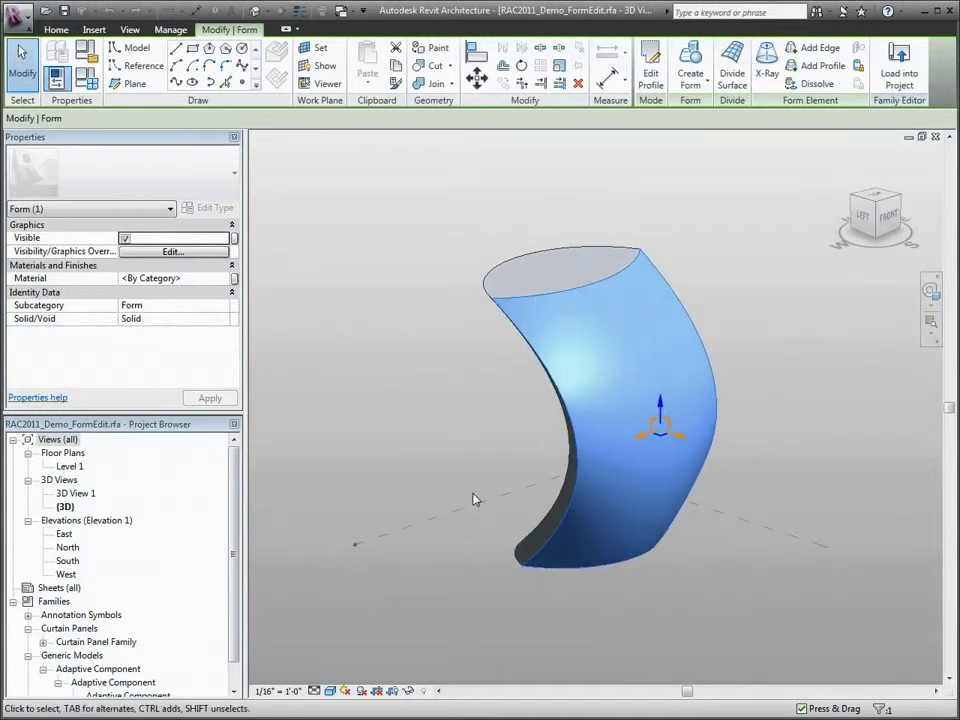
pyautogui.click(767, 68)
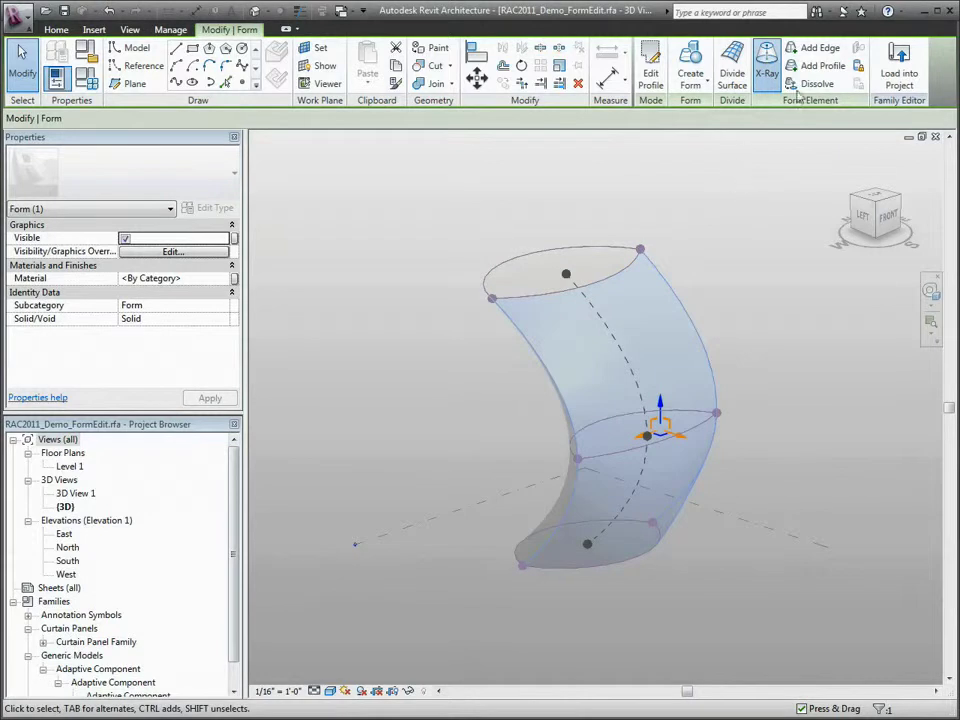
pyautogui.click(813, 84)
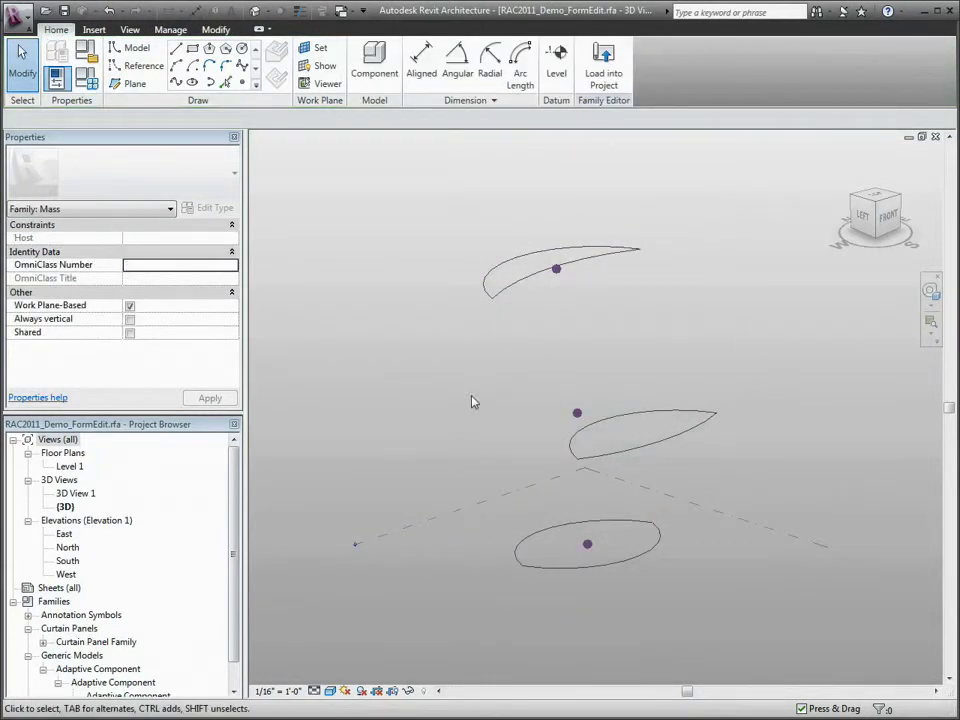
# Delete the middle profile with its point and create a new form from the remaining upper and lower profiles
pyautogui.moveTo(480, 386); pyautogui.dragTo(763, 484)
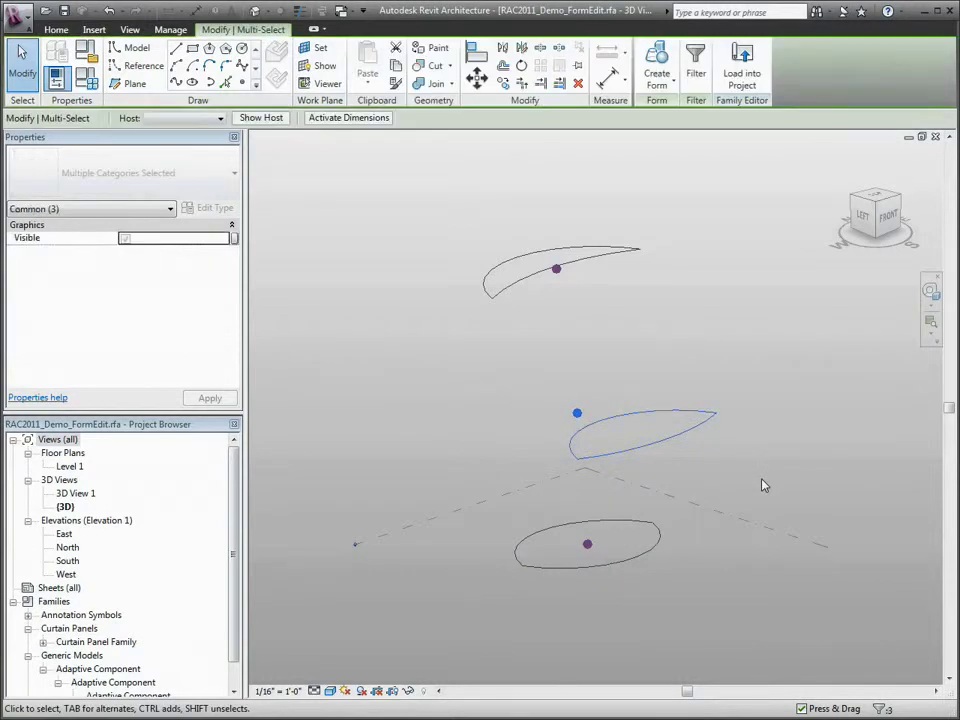
pyautogui.press('Delete')
pyautogui.moveTo(435, 181); pyautogui.dragTo(711, 632)
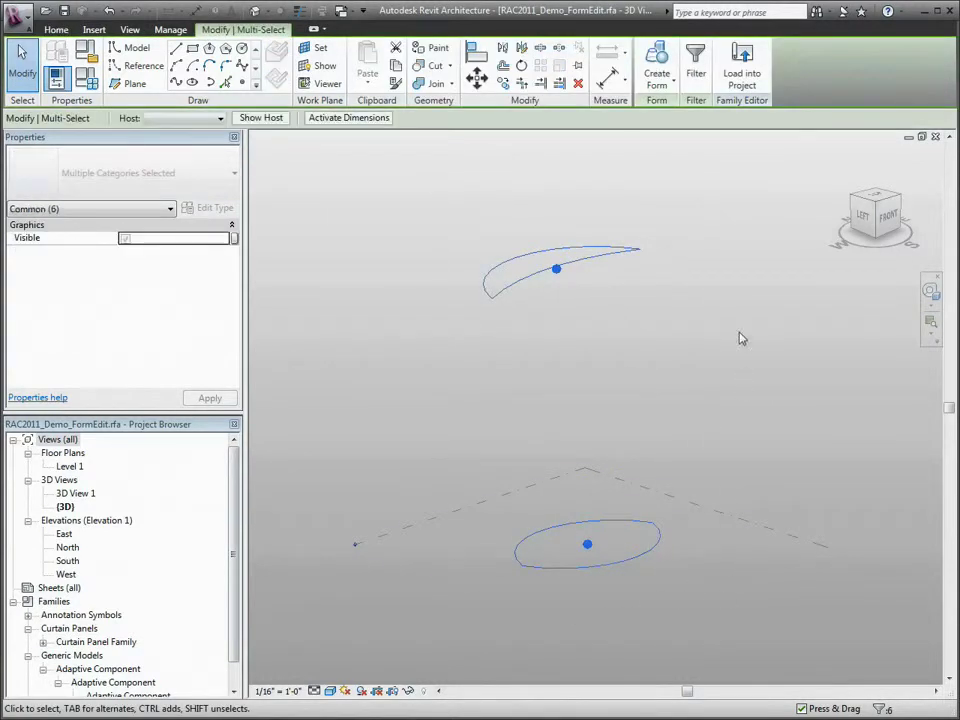
pyautogui.click(656, 58)
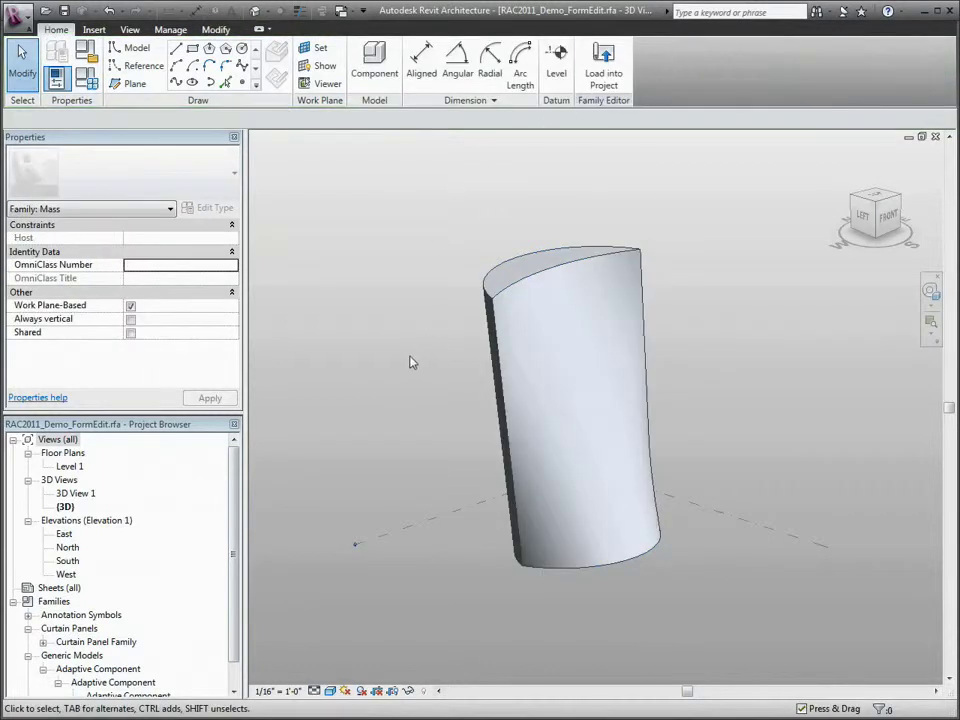
# Examine the rebuilt form from its left side and from the surrounding angles
pyautogui.keyDown('shift'); pyautogui.moveTo(405, 369); pyautogui.dragTo(580, 360, button='middle'); pyautogui.keyUp('shift')
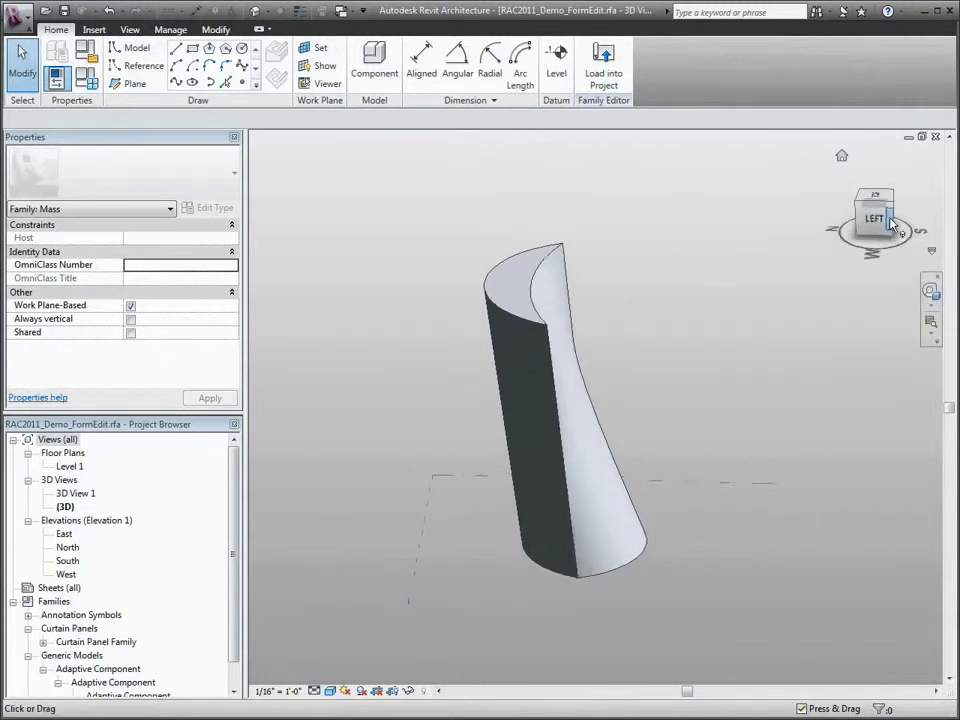
pyautogui.click(890, 222)
pyautogui.click(866, 212)
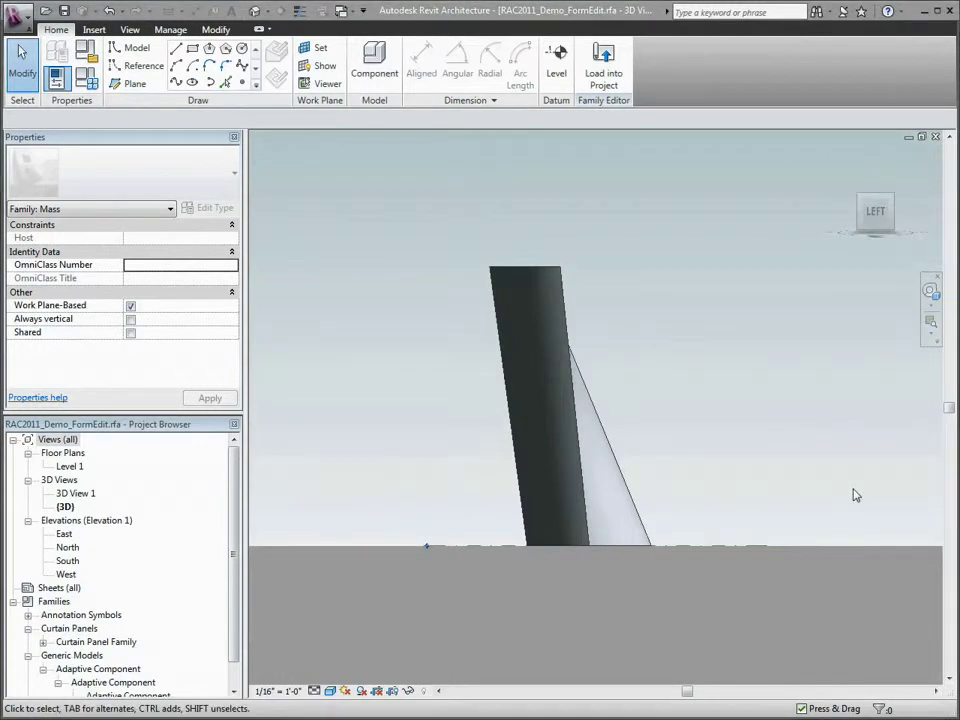
pyautogui.keyDown('shift'); pyautogui.moveTo(783, 391); pyautogui.dragTo(364, 512, button='middle'); pyautogui.keyUp('shift')
pyautogui.moveTo(605, 617); pyautogui.dragTo(570, 622, button='middle')
pyautogui.keyDown('shift'); pyautogui.moveTo(570, 622); pyautogui.dragTo(612, 628, button='middle'); pyautogui.keyUp('shift')
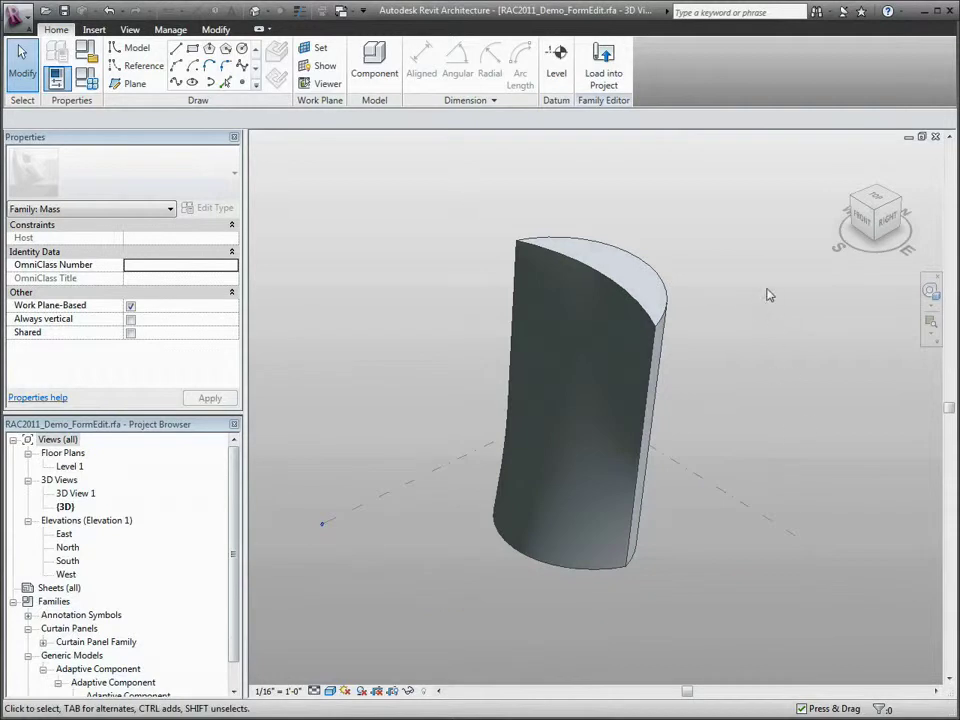
# Edit the top face's profile, bowing its inward-curving front arc outward to a radius of about 119', and finish the profile edit
pyautogui.click(636, 281)
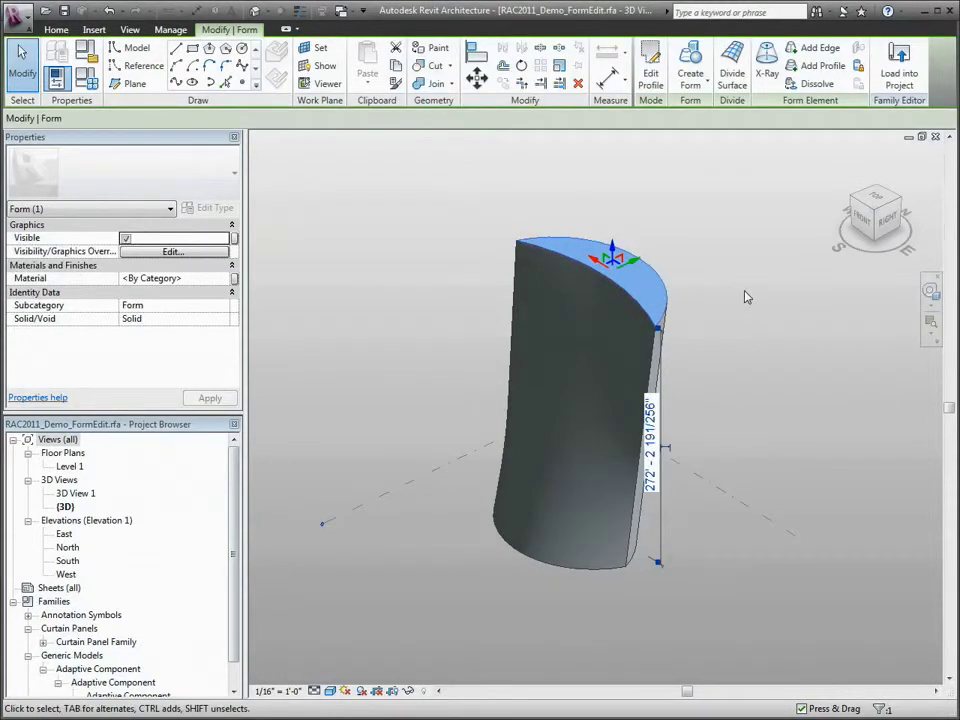
pyautogui.click(650, 76)
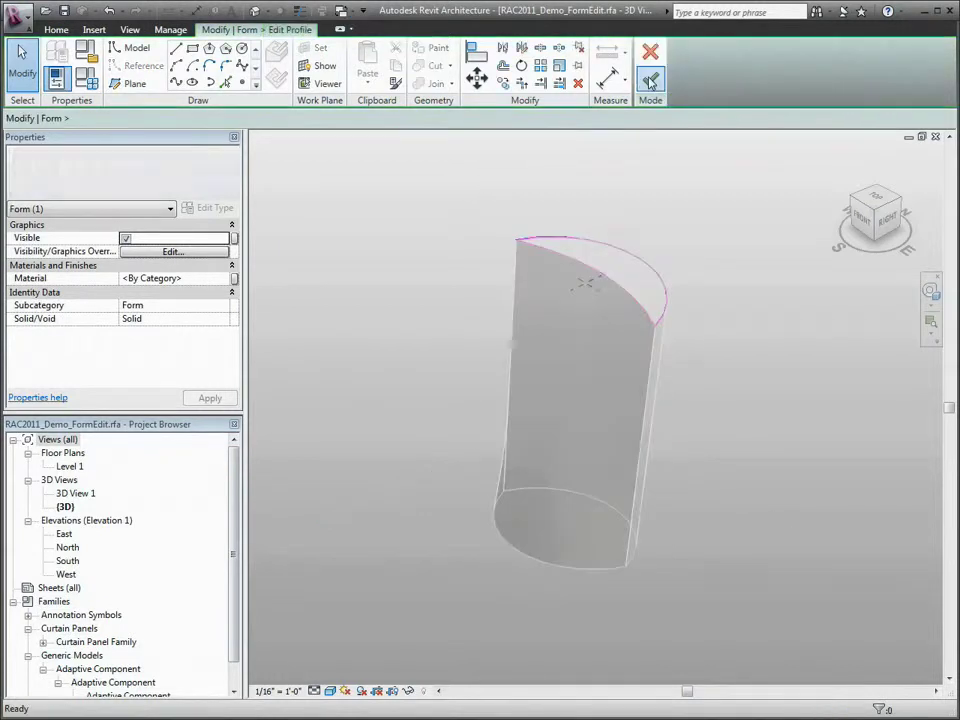
pyautogui.keyDown('shift'); pyautogui.moveTo(645, 289); pyautogui.dragTo(636, 326, button='middle'); pyautogui.keyUp('shift')
pyautogui.click(623, 313)
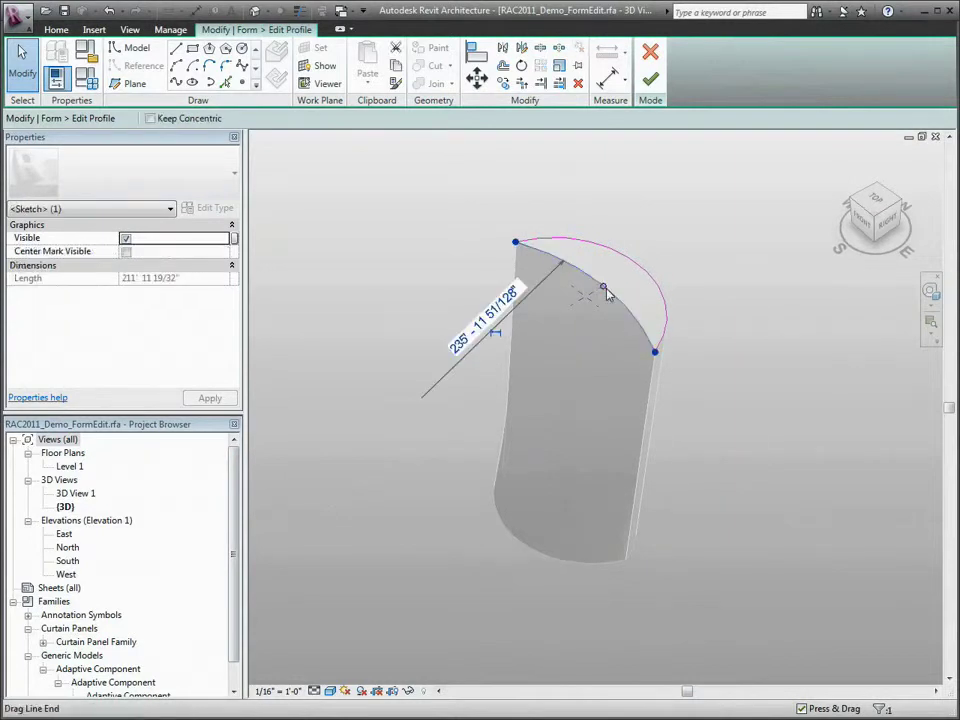
pyautogui.moveTo(603, 287)
pyautogui.mouseDown()
pyautogui.moveTo(556, 308)
pyautogui.moveTo(549, 333)
pyautogui.moveTo(540, 326)
pyautogui.mouseUp()
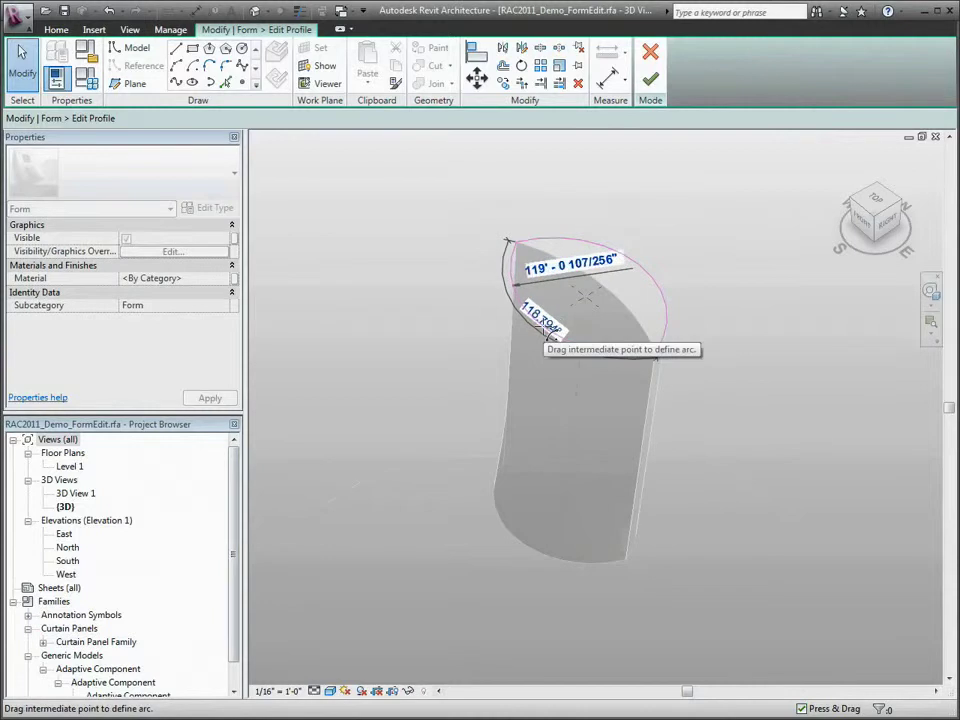
pyautogui.click(651, 82)
pyautogui.keyDown('shift'); pyautogui.moveTo(773, 388); pyautogui.dragTo(764, 352, button='middle'); pyautogui.keyUp('shift')
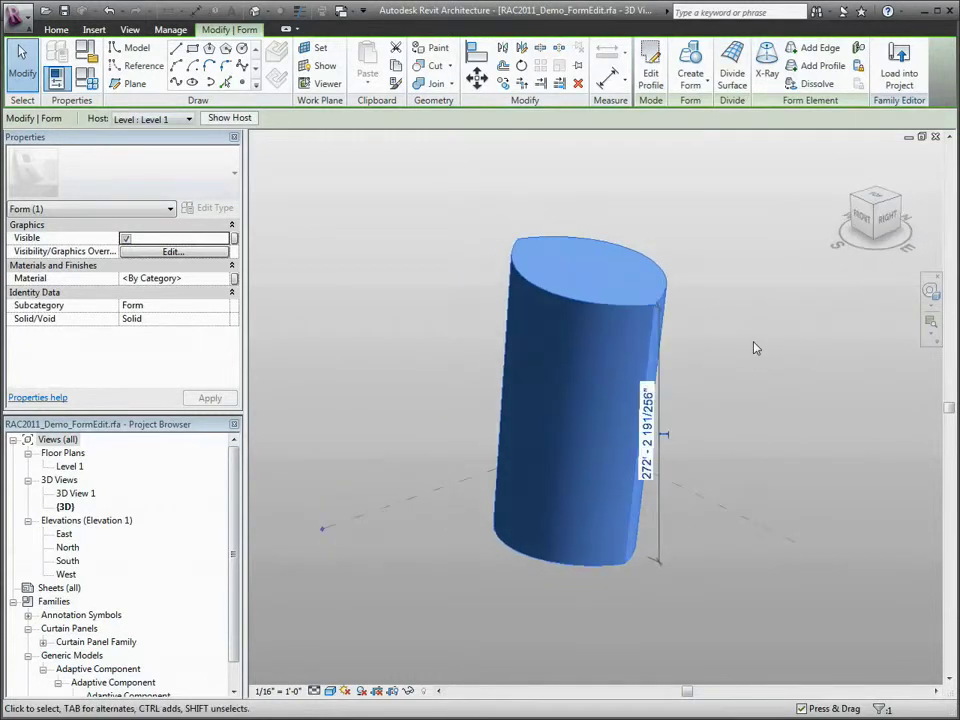
pyautogui.click(753, 343)
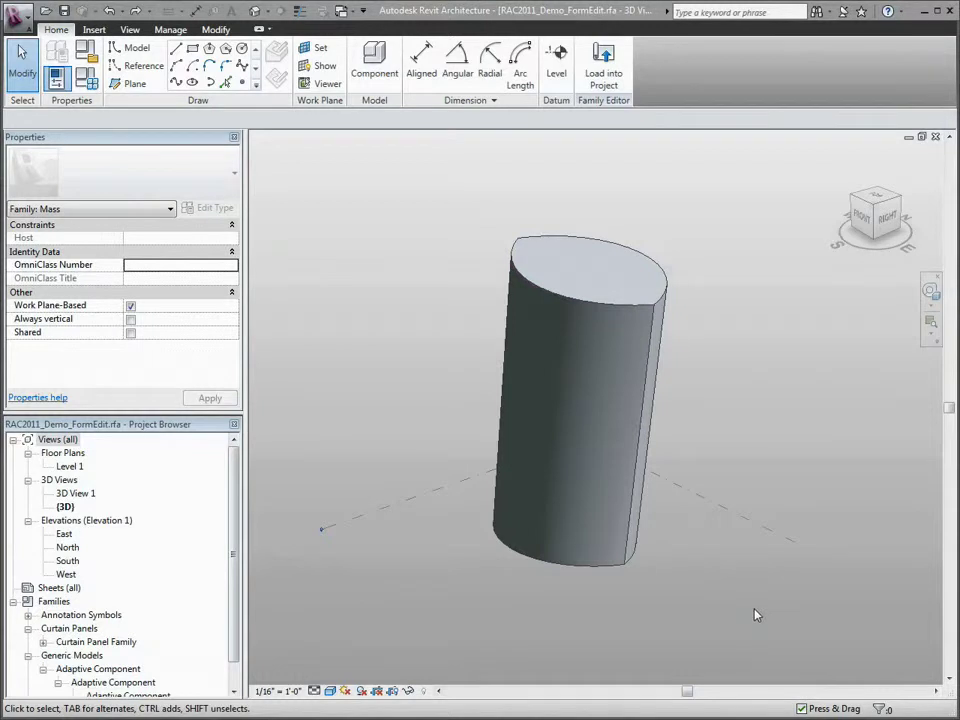
# In the top view, sketch a long rectangle crossing the middle of the tower and create a solid form from it
pyautogui.keyDown('shift'); pyautogui.moveTo(808, 446); pyautogui.dragTo(813, 479, button='middle'); pyautogui.keyUp('shift')
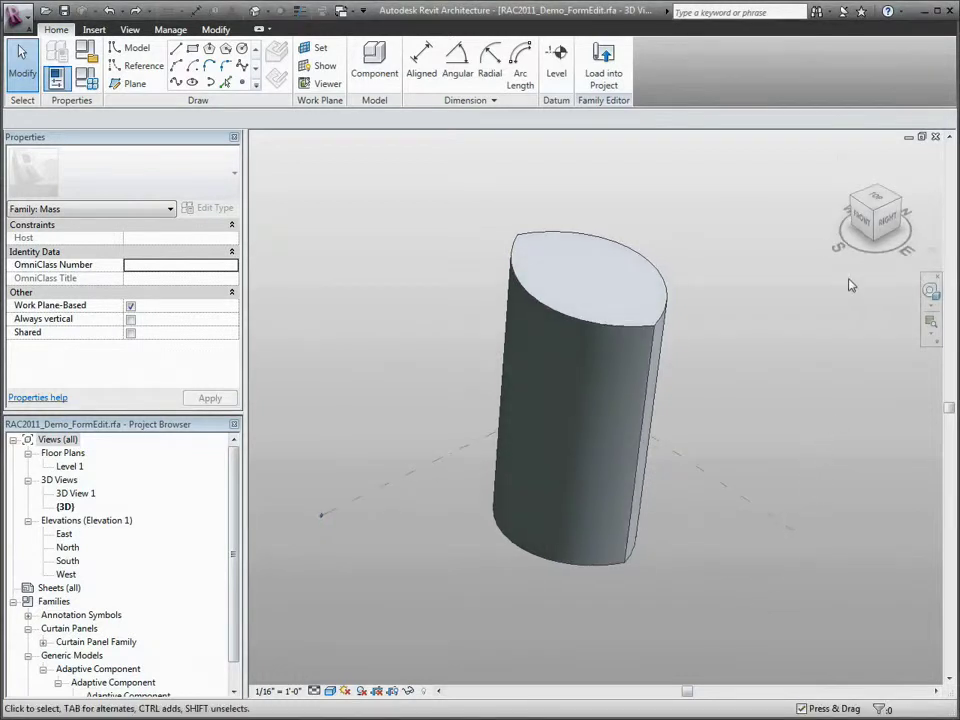
pyautogui.click(874, 204)
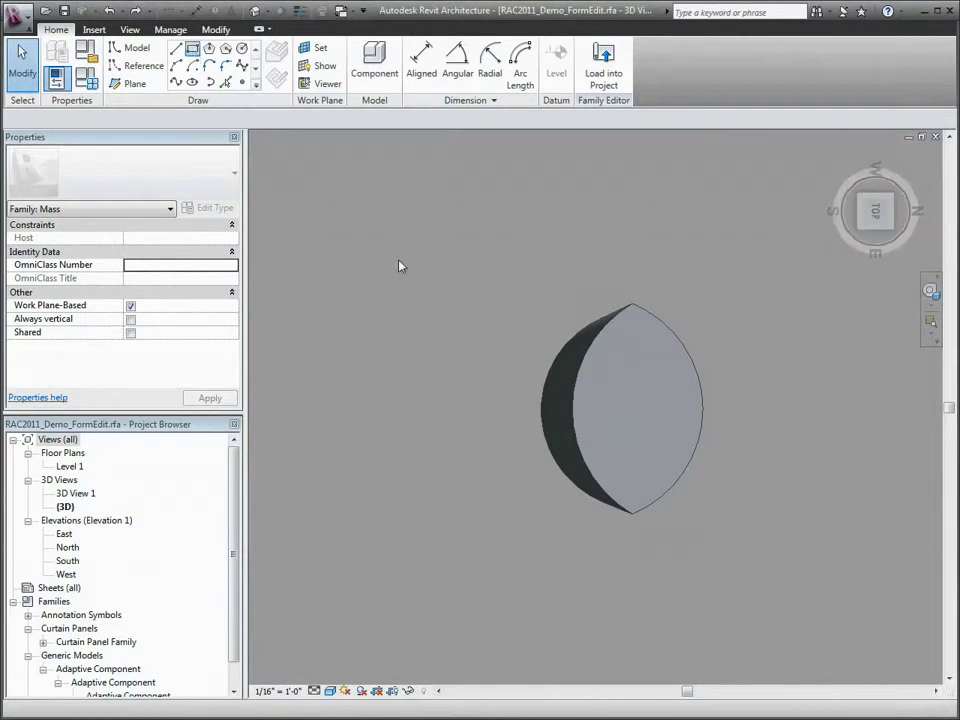
pyautogui.click(193, 50)
pyautogui.click(488, 381)
pyautogui.click(764, 449)
pyautogui.click(652, 70)
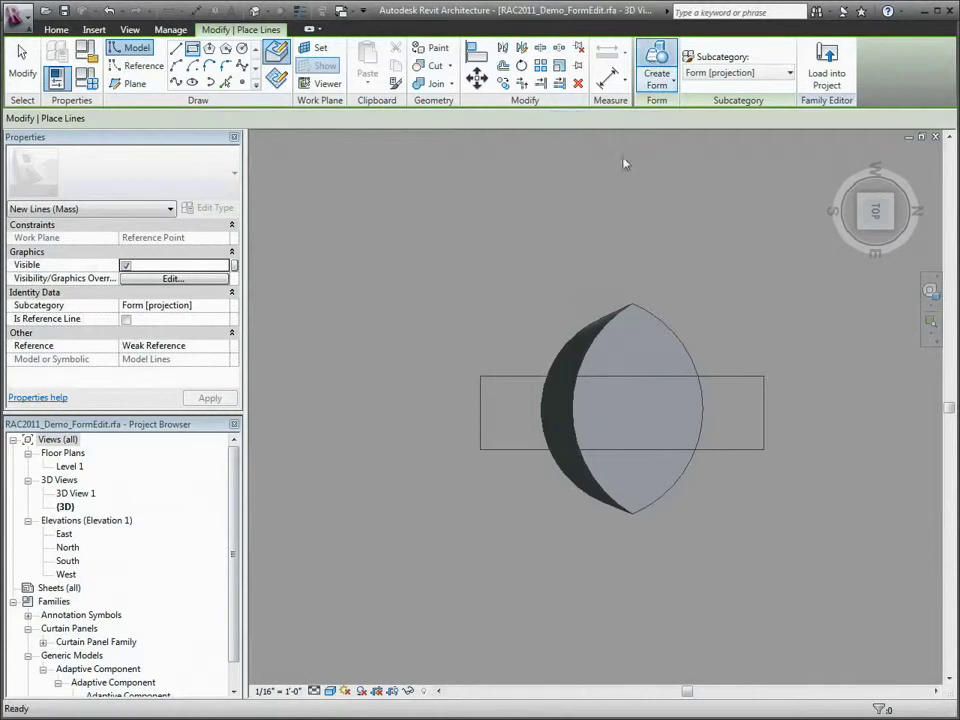
# Stretch the new box downward by its bottom face so that it passes through the upper part of the tower
pyautogui.keyDown('shift'); pyautogui.moveTo(508, 600); pyautogui.dragTo(624, 376, button='middle'); pyautogui.keyUp('shift')
pyautogui.keyDown('shift'); pyautogui.moveTo(529, 606); pyautogui.dragTo(608, 398, button='middle'); pyautogui.keyUp('shift')
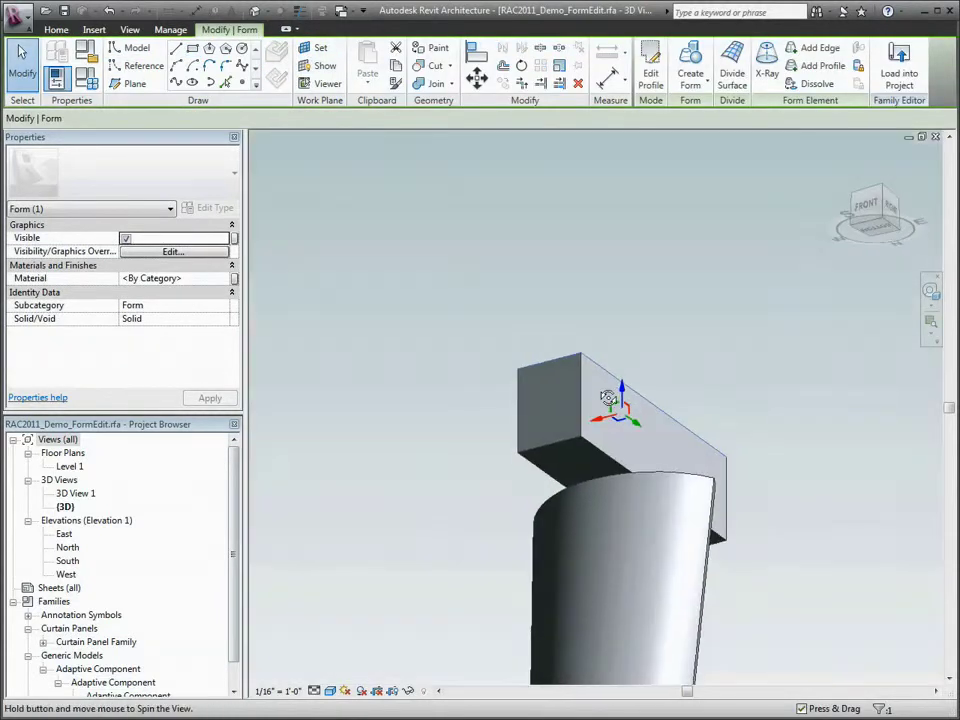
pyautogui.click(584, 465)
pyautogui.keyDown('shift'); pyautogui.moveTo(706, 416); pyautogui.dragTo(628, 555, button='middle'); pyautogui.keyUp('shift')
pyautogui.moveTo(621, 518); pyautogui.dragTo(626, 650)
pyautogui.keyDown('shift'); pyautogui.moveTo(760, 640); pyautogui.dragTo(791, 510, button='middle'); pyautogui.keyUp('shift')
pyautogui.click(816, 475)
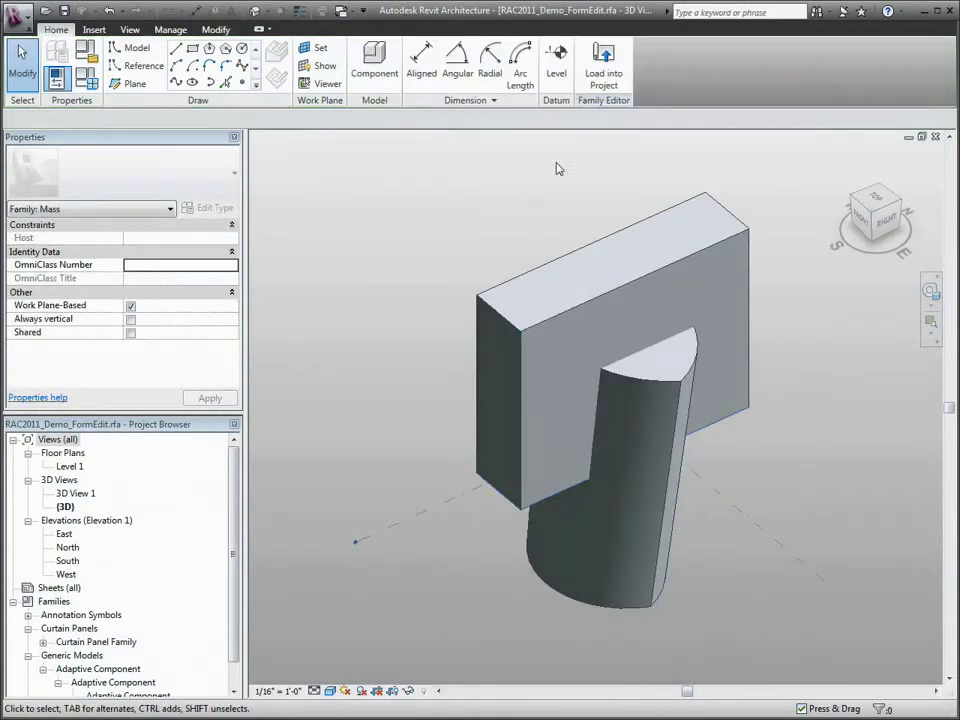
# Cut the tower's geometry with the box using the Cut tool
pyautogui.click(216, 30)
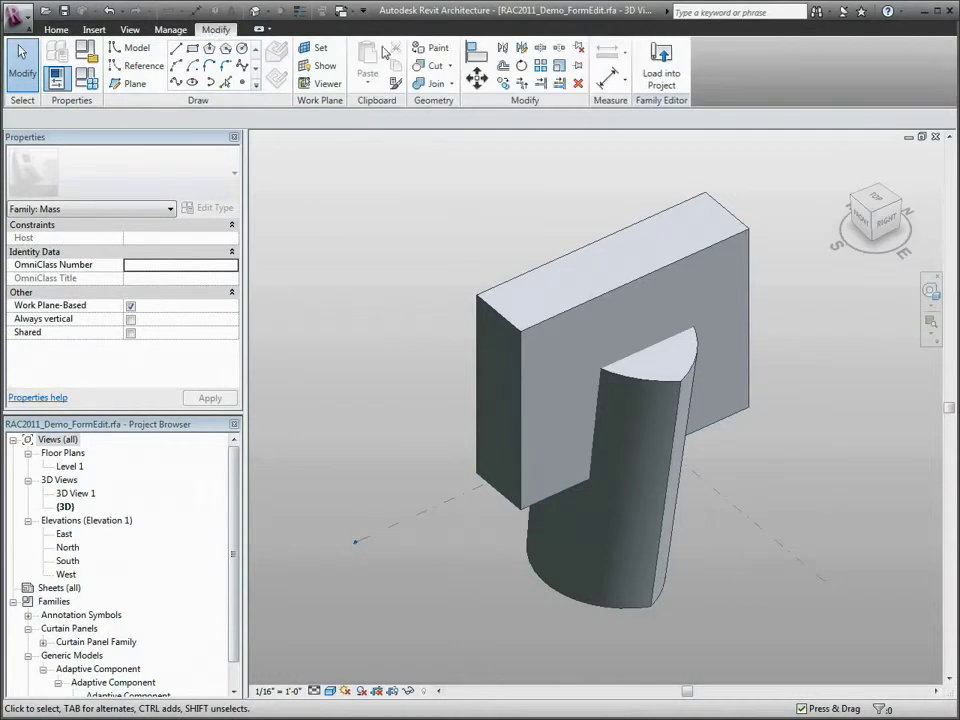
pyautogui.click(432, 65)
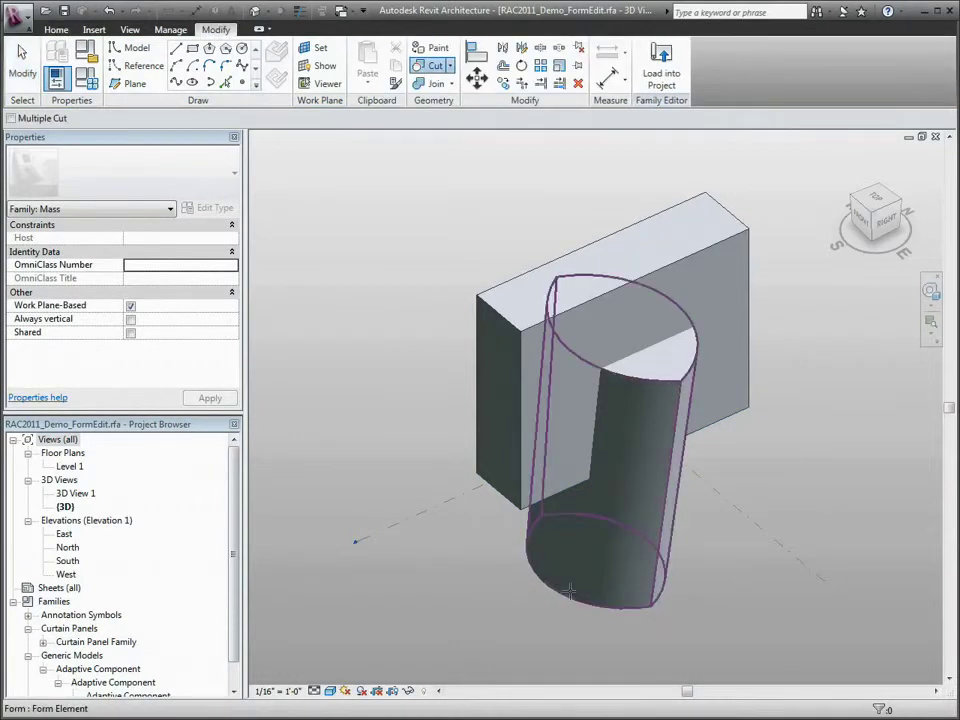
pyautogui.click(540, 530)
pyautogui.click(486, 470)
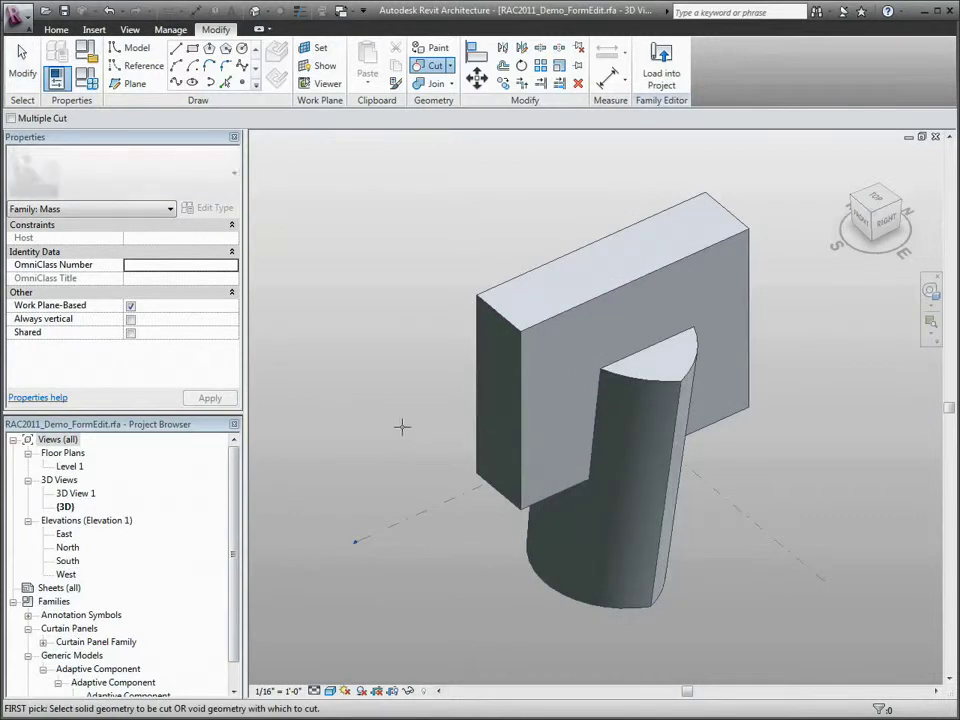
pyautogui.press('Escape')
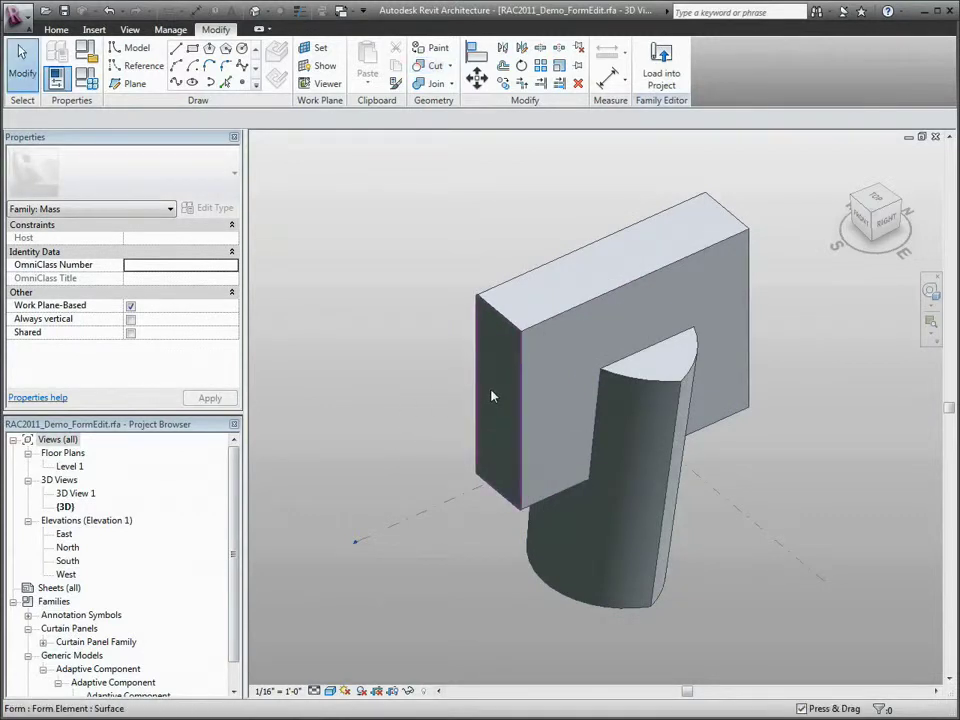
# Show the box in X-Ray mode and lower its top face below the tower's top, to a box height of about 86'
pyautogui.click(490, 398)
pyautogui.click(767, 68)
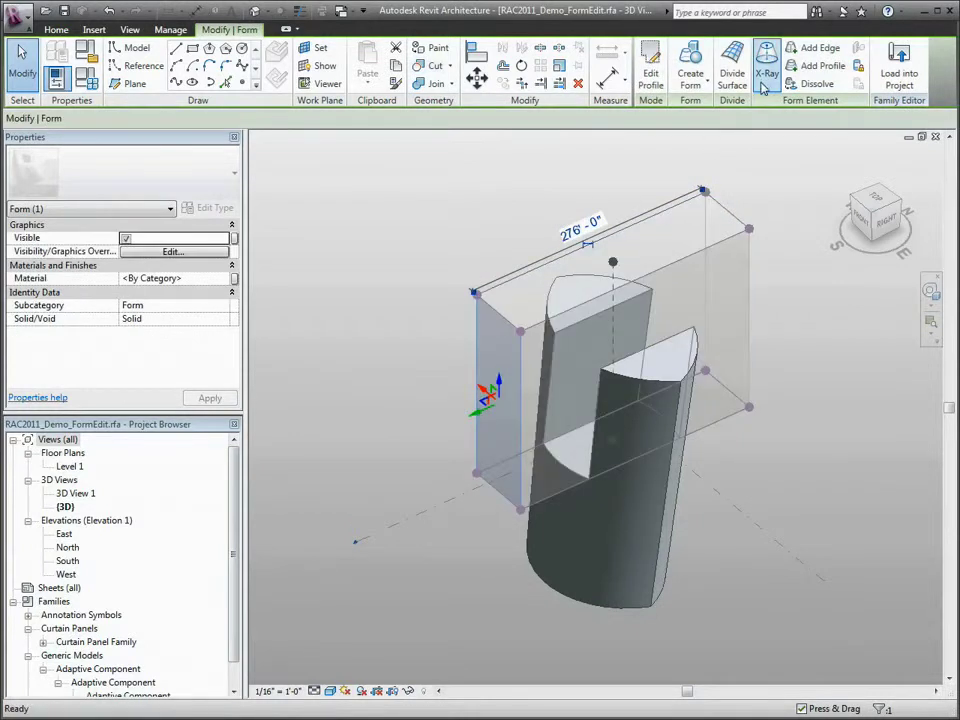
pyautogui.keyDown('shift'); pyautogui.moveTo(816, 418); pyautogui.dragTo(797, 434, button='middle'); pyautogui.keyUp('shift')
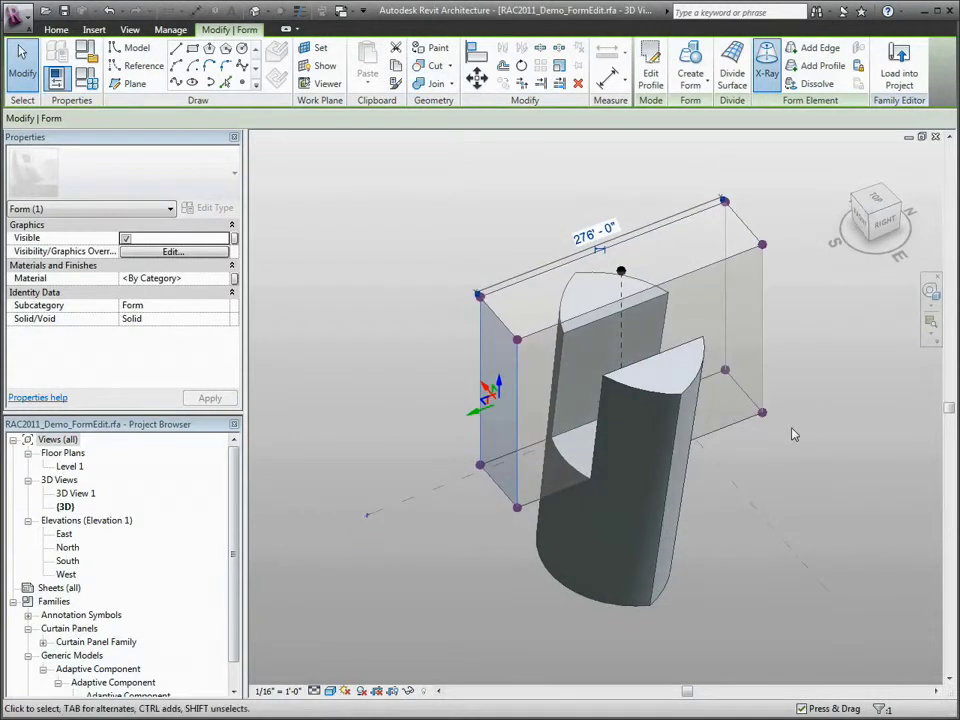
pyautogui.keyDown('shift'); pyautogui.moveTo(795, 436); pyautogui.dragTo(831, 459, button='middle'); pyautogui.keyUp('shift')
pyautogui.click(660, 249)
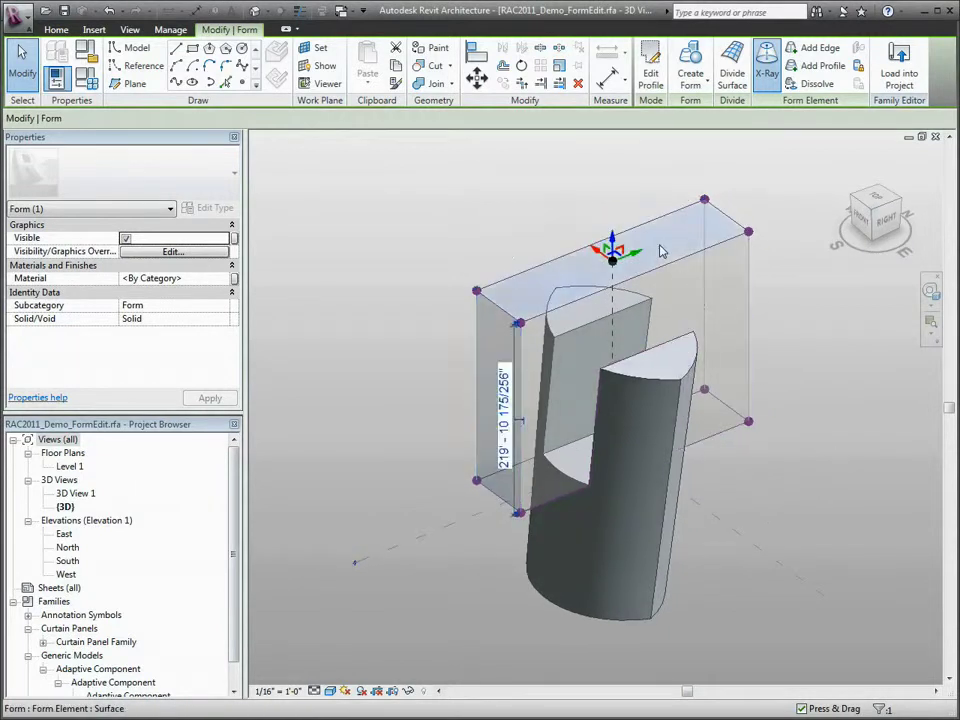
pyautogui.moveTo(614, 248); pyautogui.dragTo(619, 362)
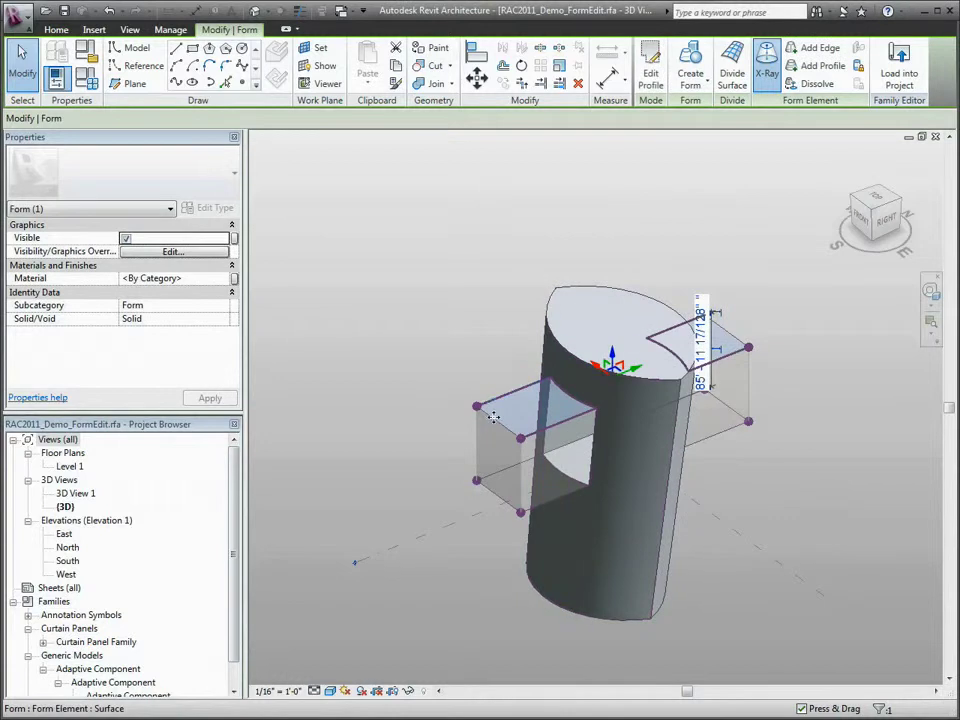
# Raise the box's top edge at its front end to a height of about 138' 6", sloping the opening's top
pyautogui.click(455, 347)
pyautogui.click(498, 410)
pyautogui.moveTo(498, 410); pyautogui.dragTo(500, 362)
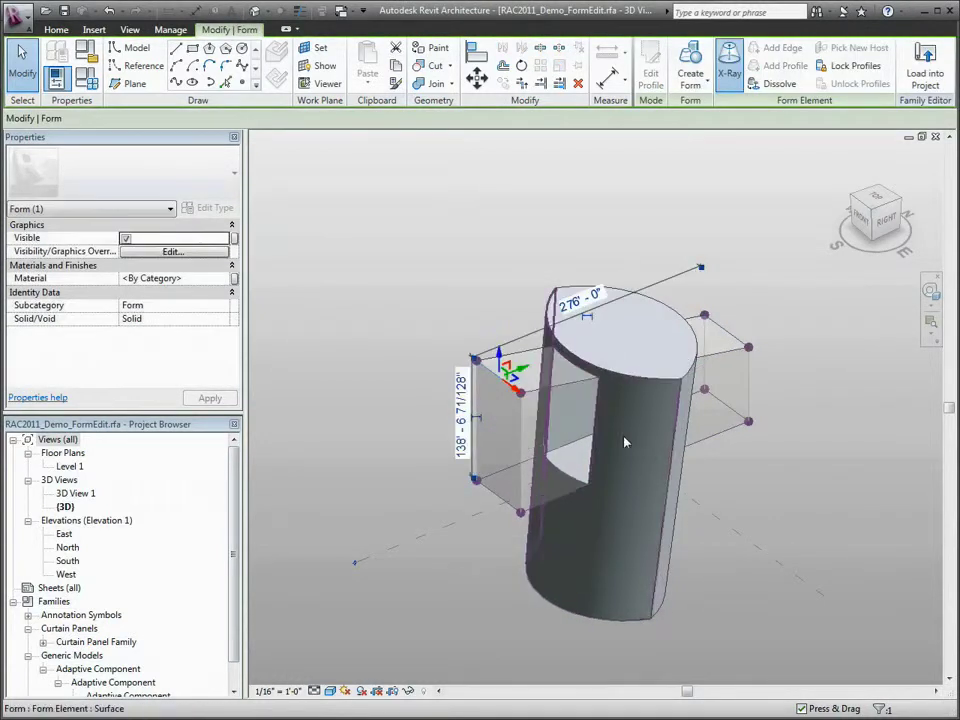
# Turn off X-Ray mode for the box running through the tower and deselect it
pyautogui.keyDown('shift'); pyautogui.moveTo(839, 519); pyautogui.dragTo(815, 512, button='middle'); pyautogui.keyUp('shift')
pyautogui.click(732, 86)
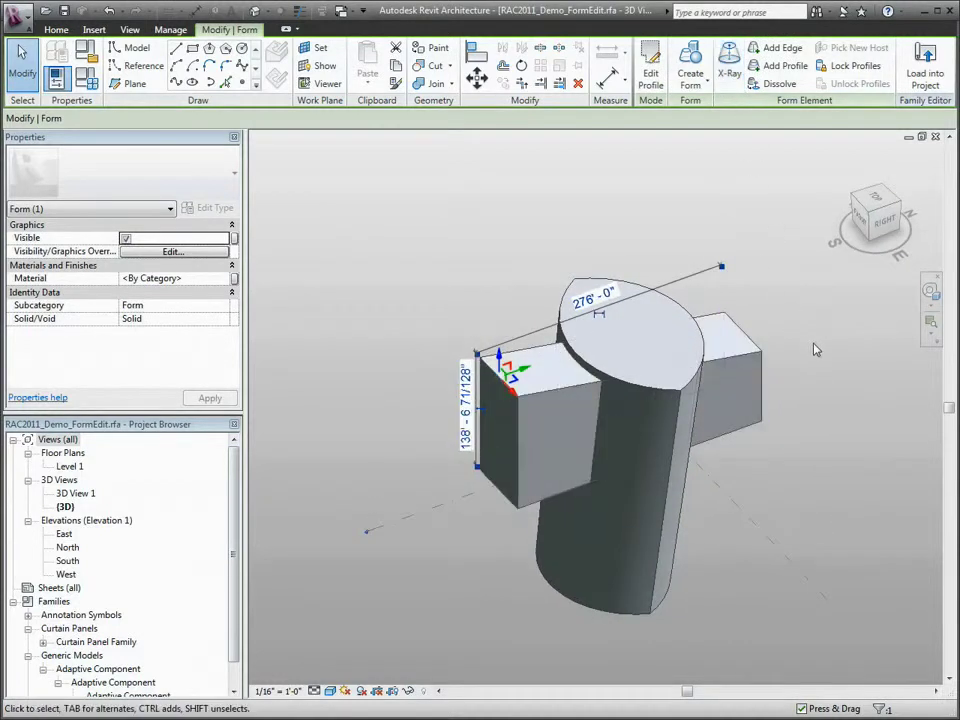
pyautogui.click(815, 393)
pyautogui.scroll(-1, 832, 426)
pyautogui.moveTo(832, 426); pyautogui.dragTo(741, 436, button='middle')
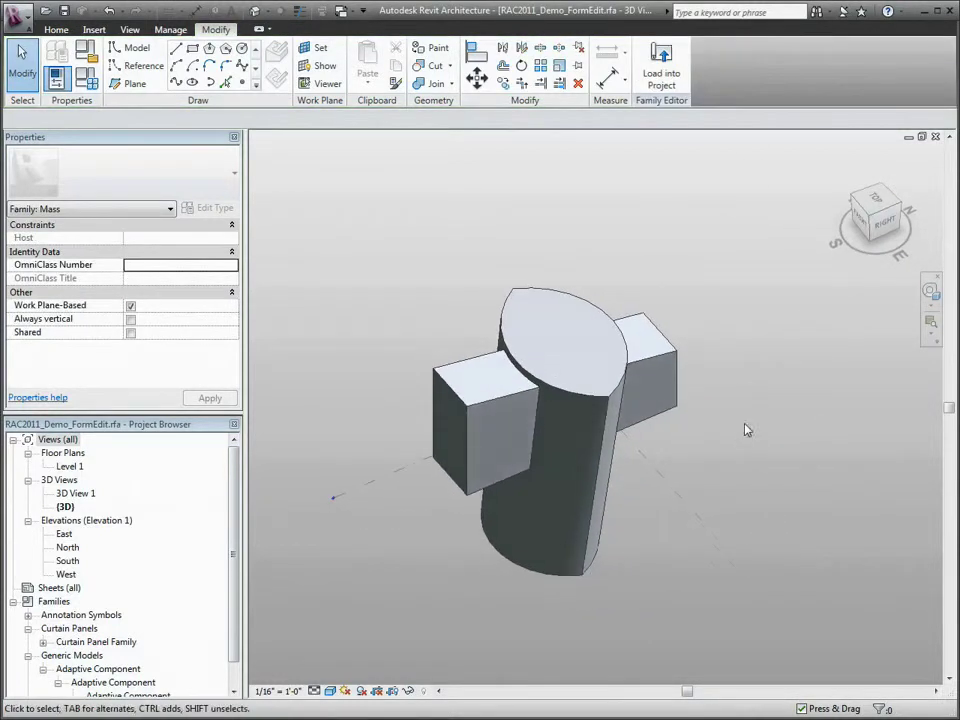
# Set the box's sloped top face as the work plane and show it in an enlarged Workplane Viewer beside the model
pyautogui.click(320, 50)
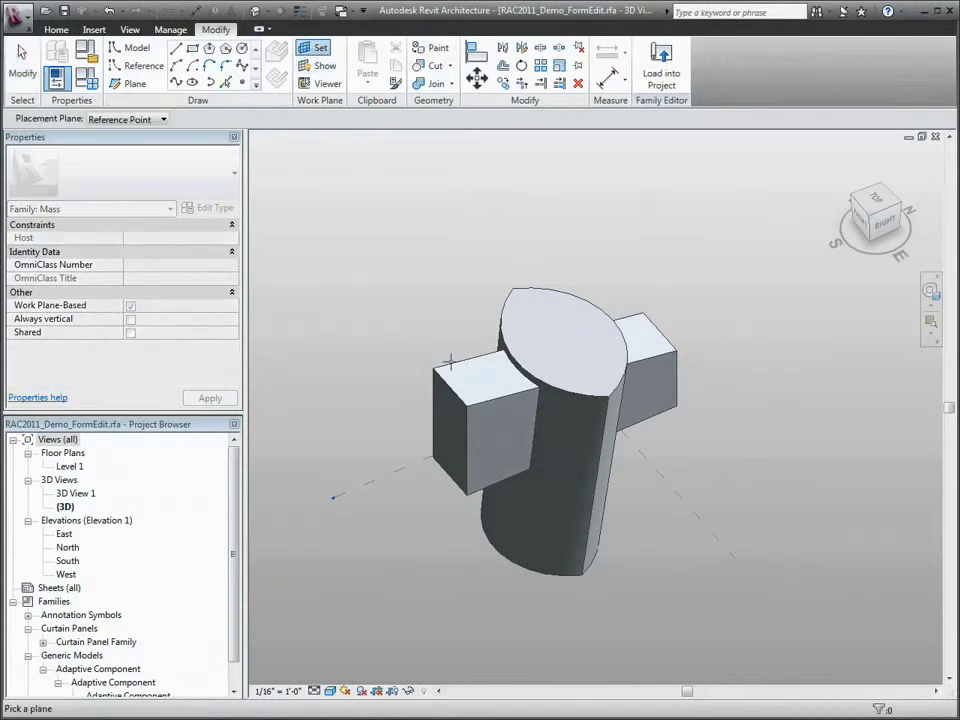
pyautogui.click(480, 376)
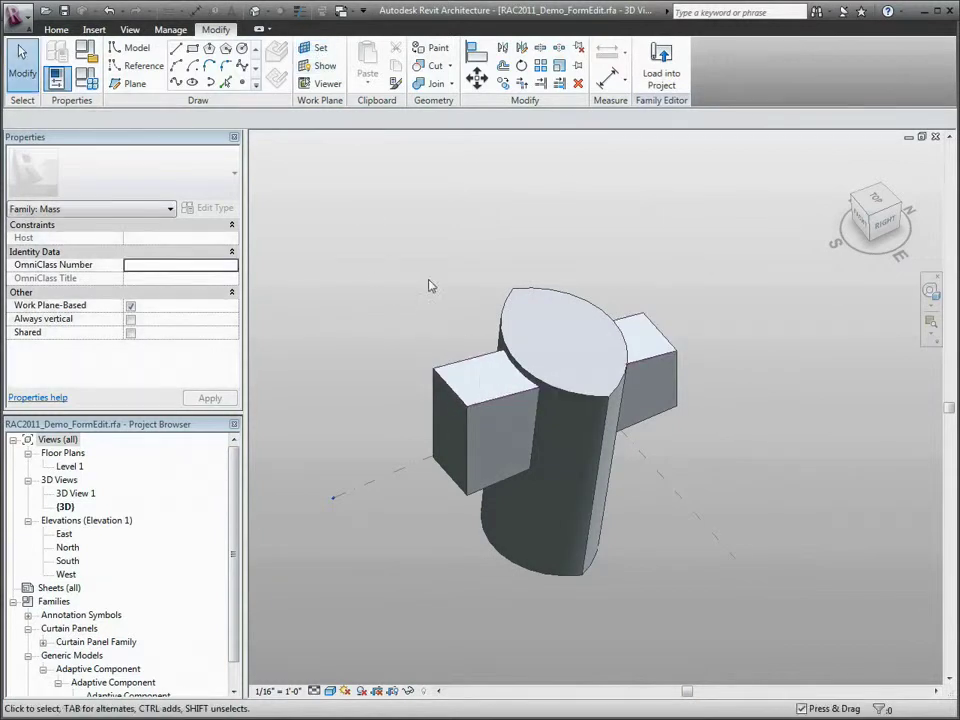
pyautogui.click(327, 84)
pyautogui.moveTo(715, 118); pyautogui.dragTo(172, 84)
pyautogui.moveTo(418, 366); pyautogui.dragTo(535, 648)
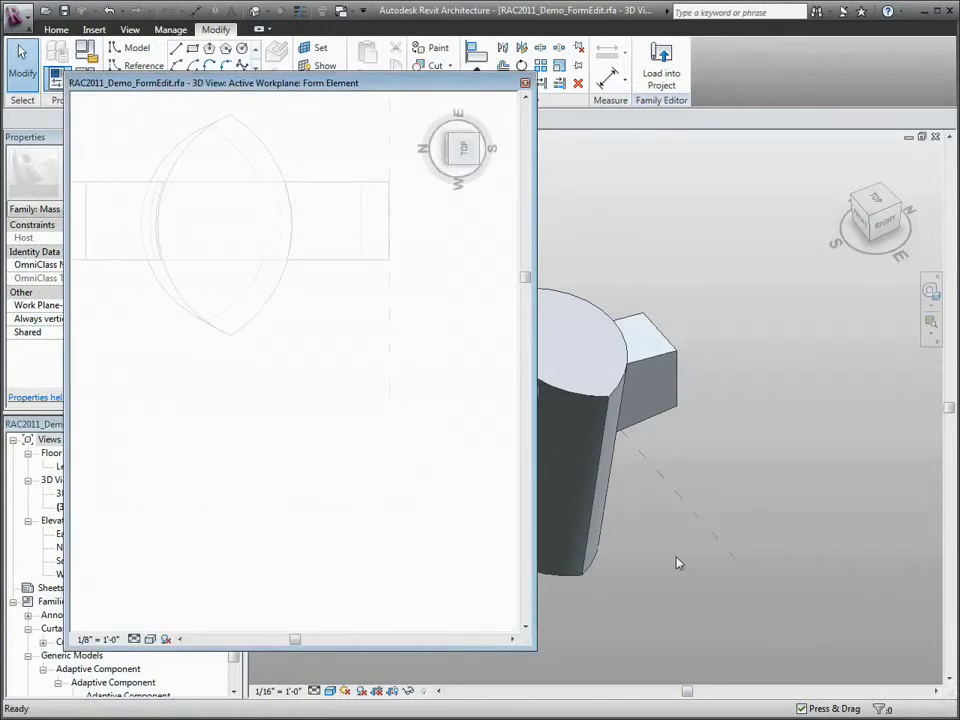
pyautogui.moveTo(655, 569); pyautogui.dragTo(836, 572, button='middle')
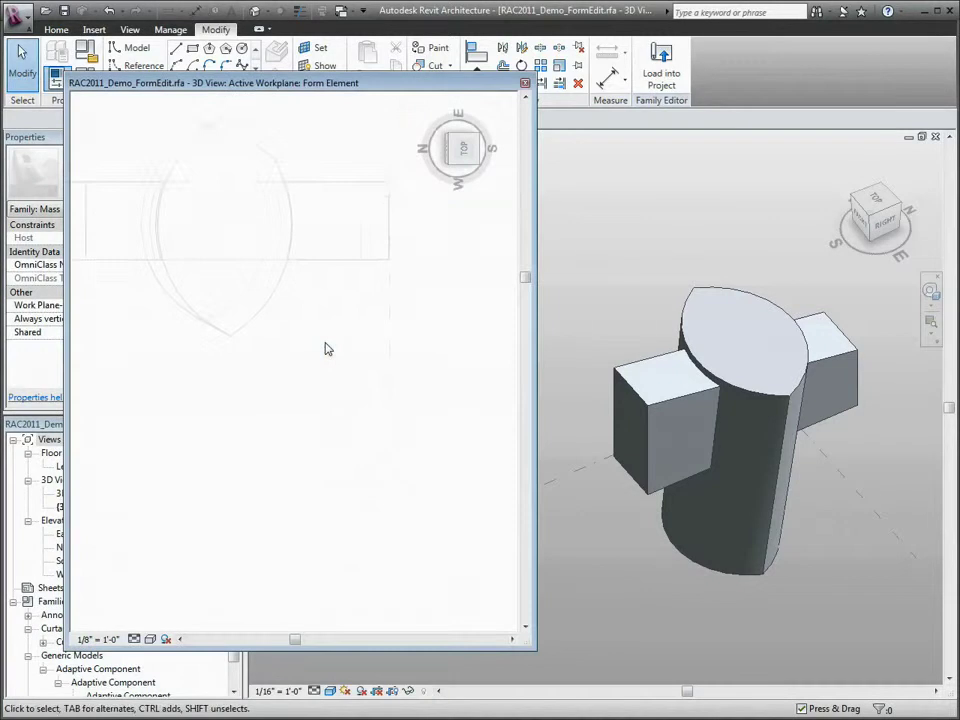
pyautogui.moveTo(328, 349); pyautogui.dragTo(379, 392, button='middle')
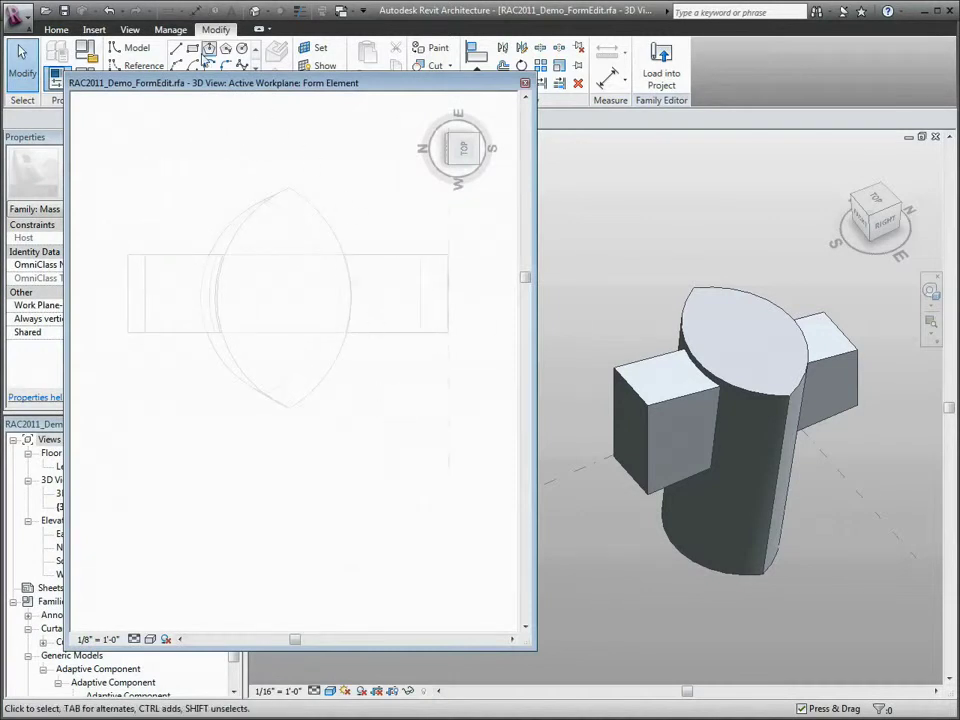
# Sketch a closed, narrow rectangle of model lines about 212' long across the tower on the box's top face
pyautogui.click(177, 51)
pyautogui.click(170, 272)
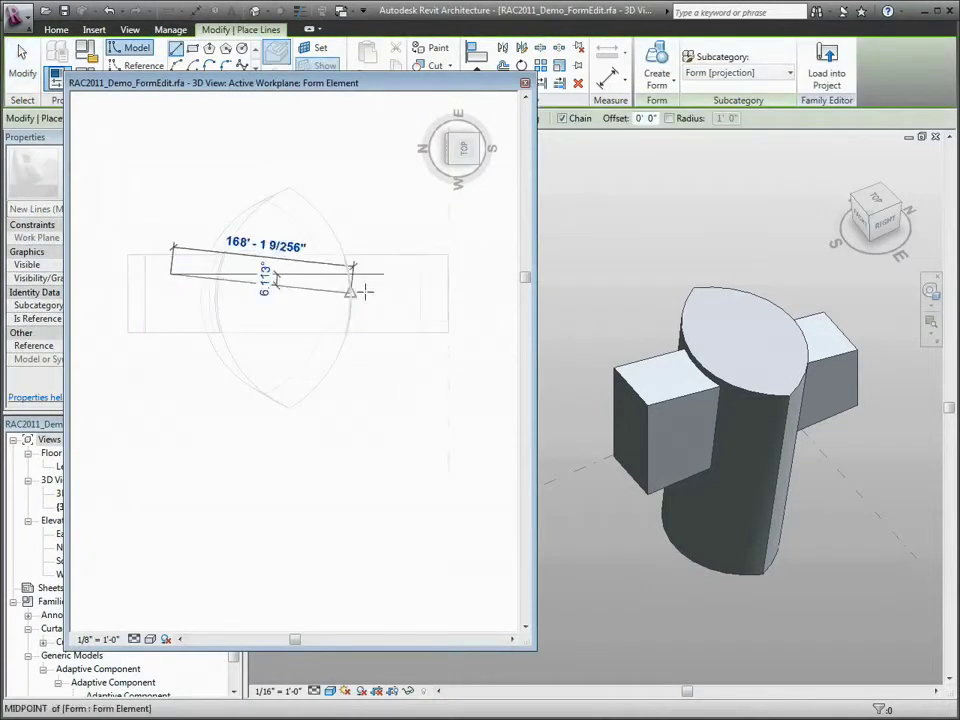
pyautogui.click(401, 273)
pyautogui.click(399, 303)
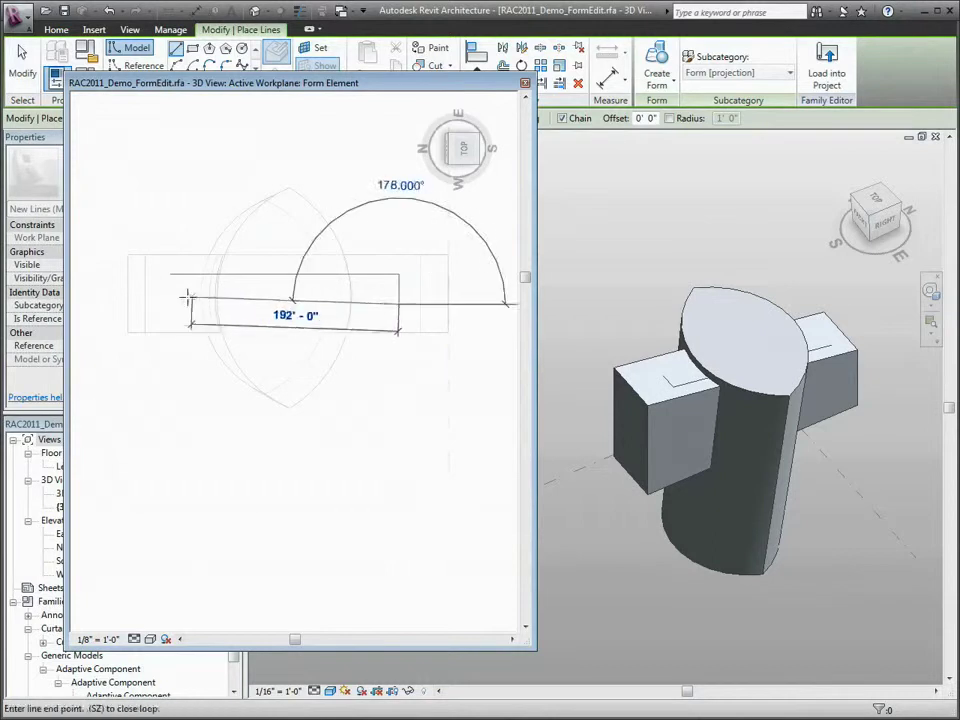
pyautogui.click(170, 303)
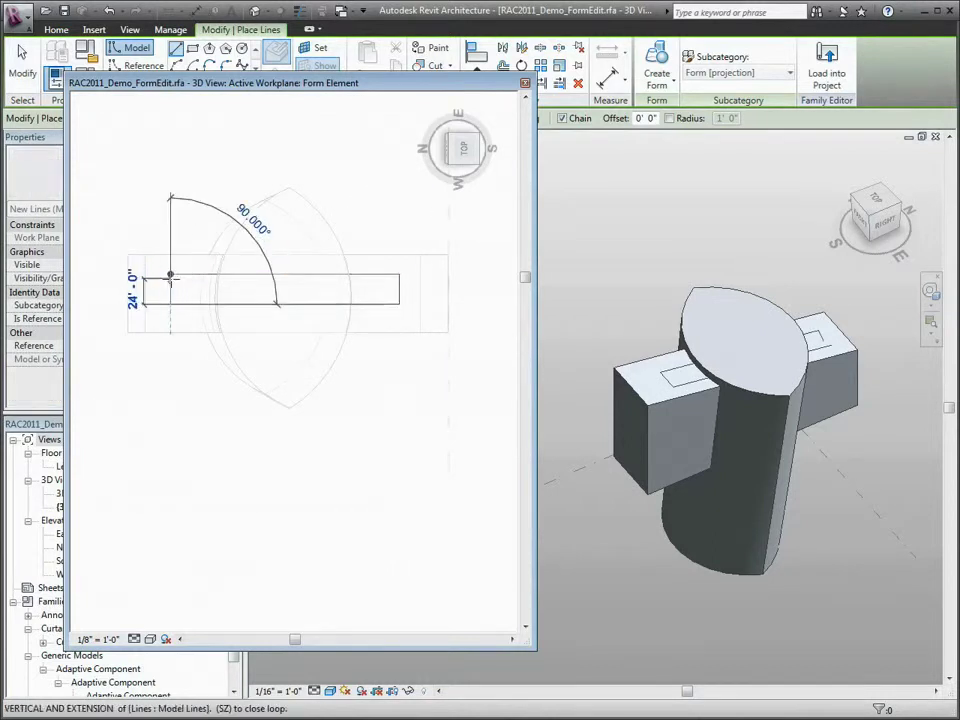
pyautogui.click(170, 273)
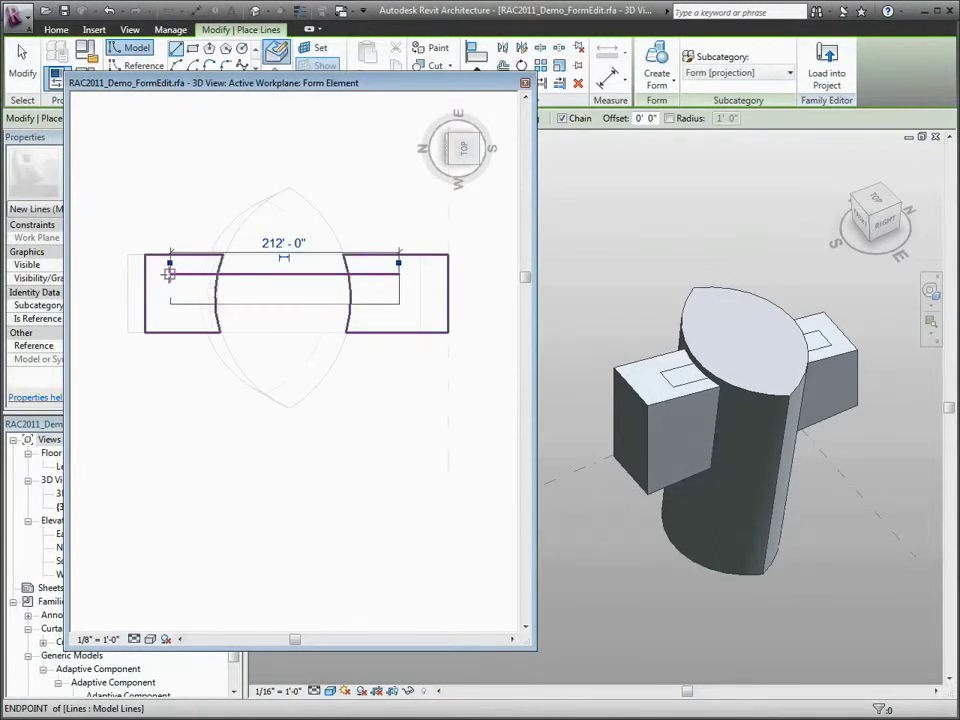
pyautogui.press('Escape')
# Create a solid form from the whole chain of rectangle lines
pyautogui.press('Tab')
pyautogui.click(183, 275)
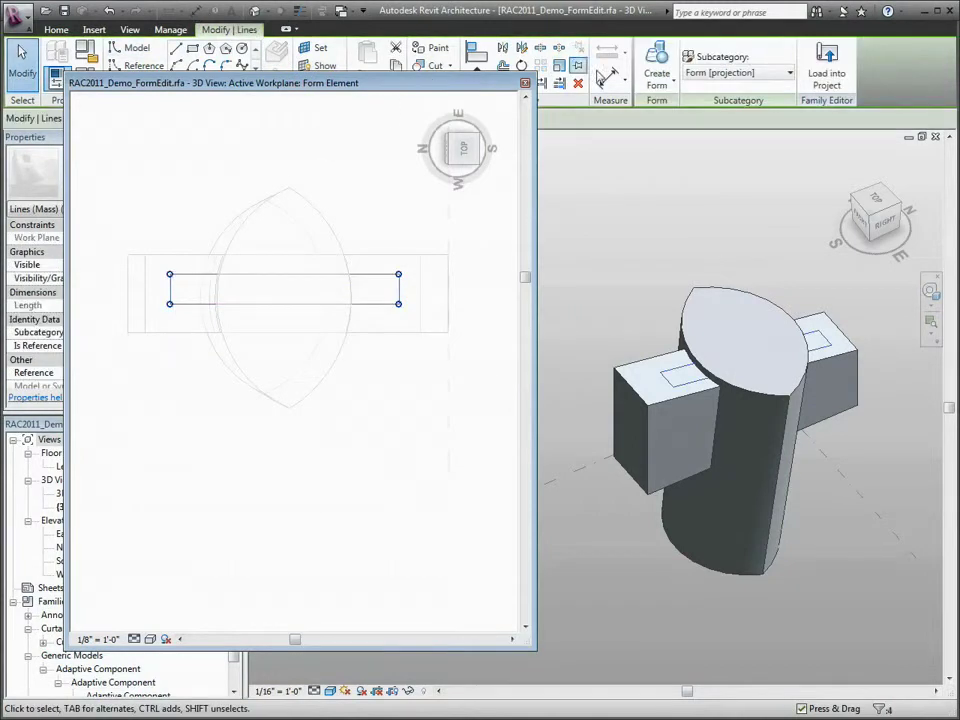
pyautogui.click(656, 70)
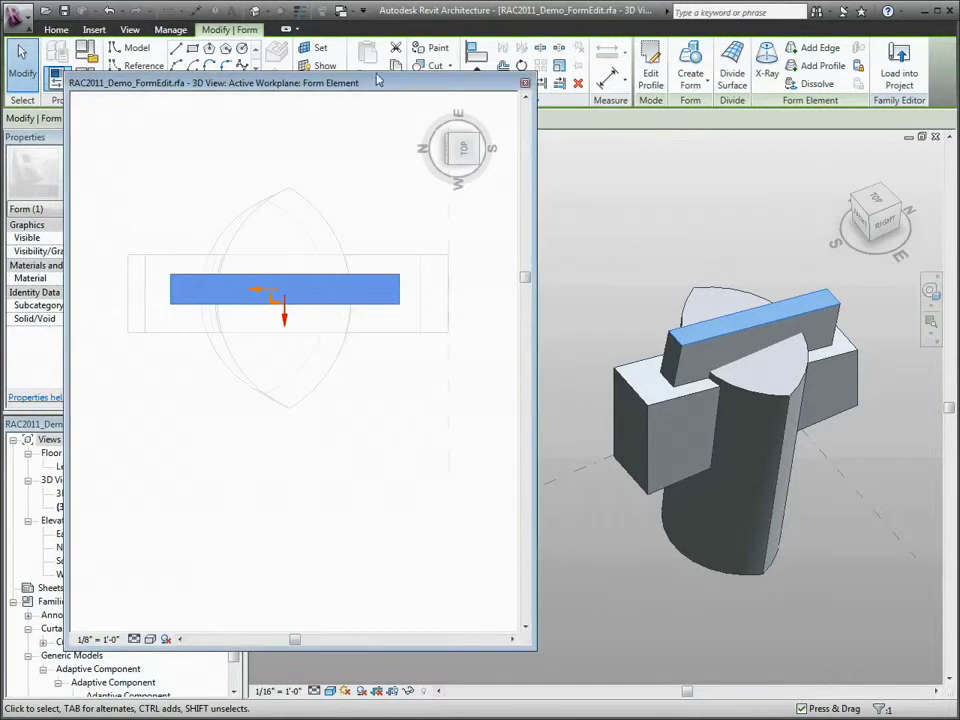
# Set the work plane to the box's side face and then the tower's top face, and close the Workplane Viewer
pyautogui.moveTo(377, 75); pyautogui.dragTo(381, 145)
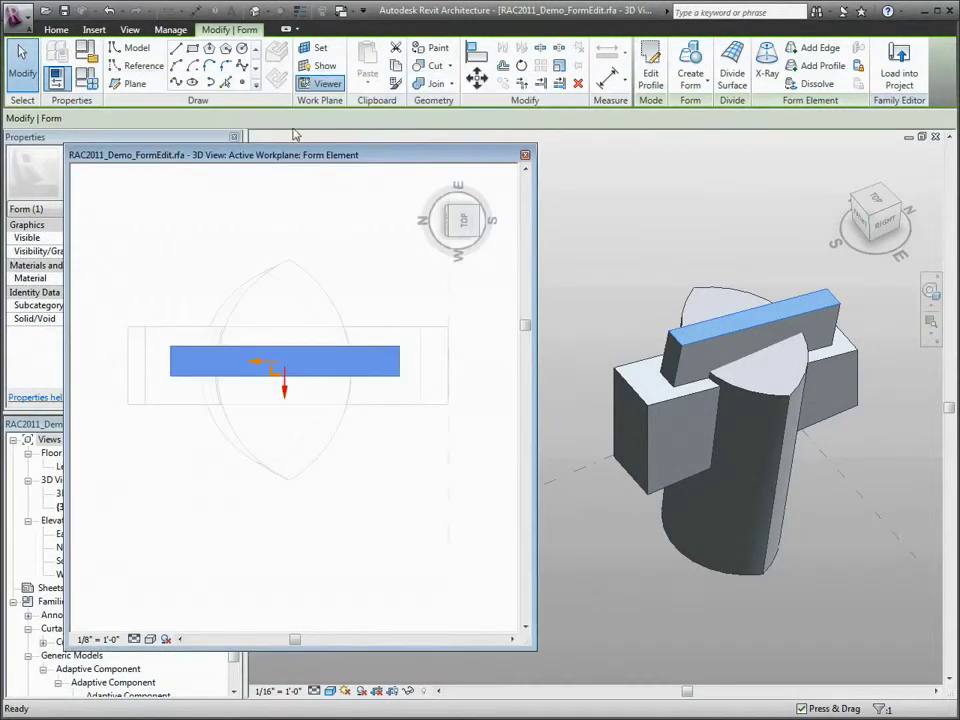
pyautogui.click(319, 49)
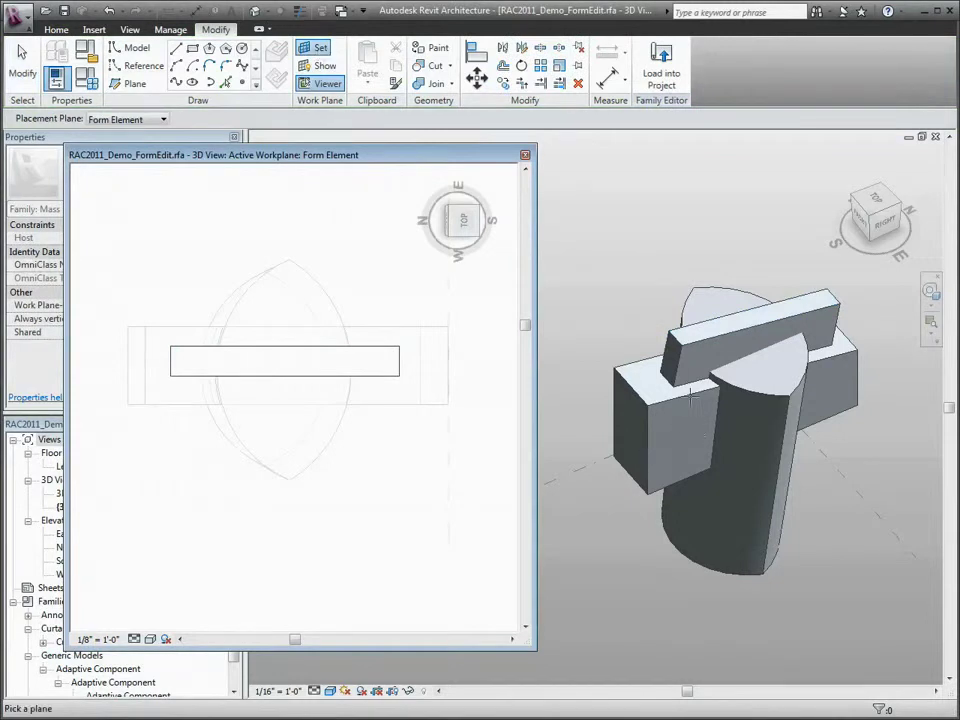
pyautogui.click(688, 434)
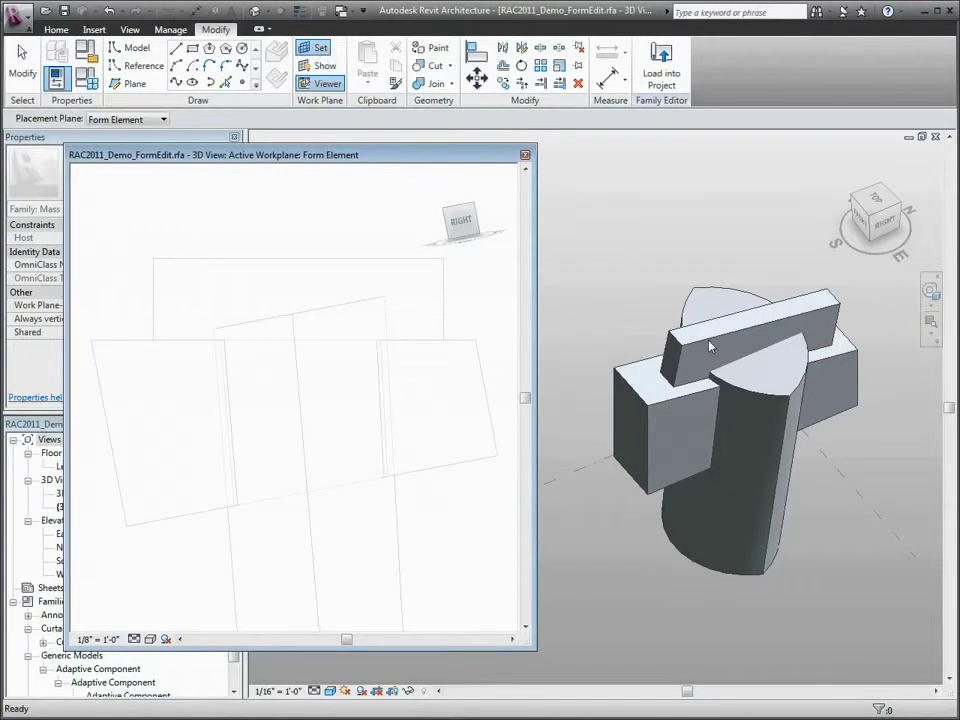
pyautogui.click(758, 382)
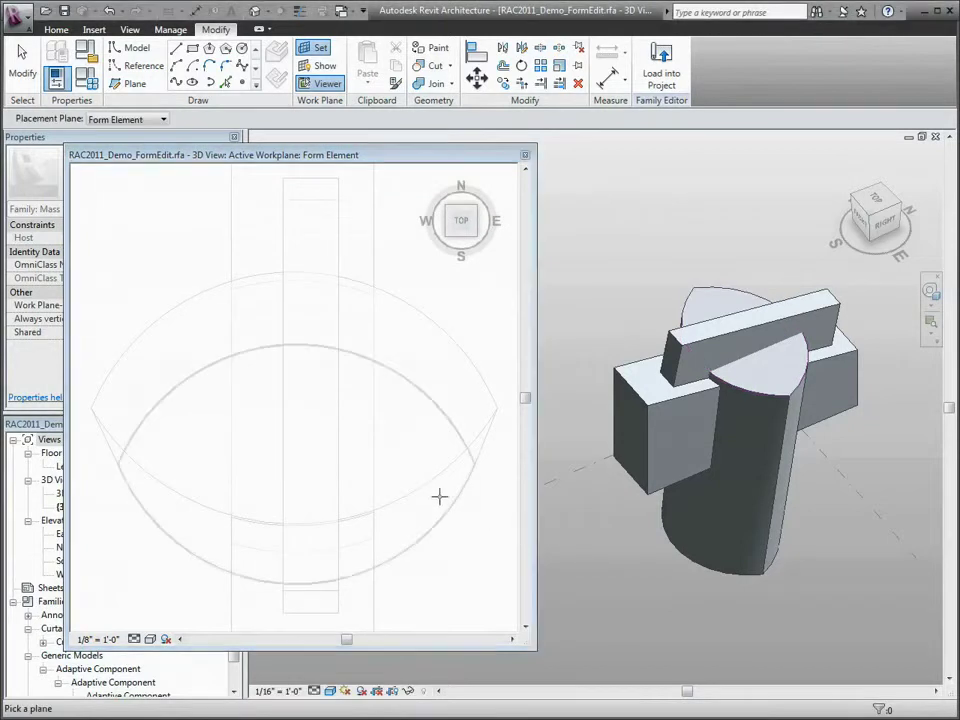
pyautogui.click(525, 156)
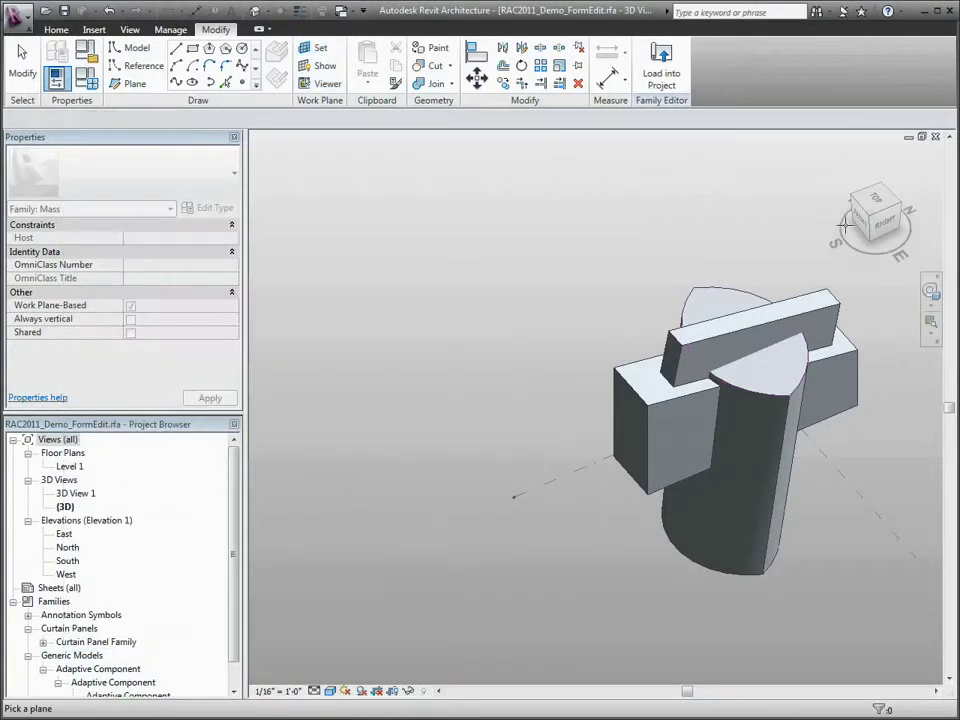
pyautogui.press('Escape')
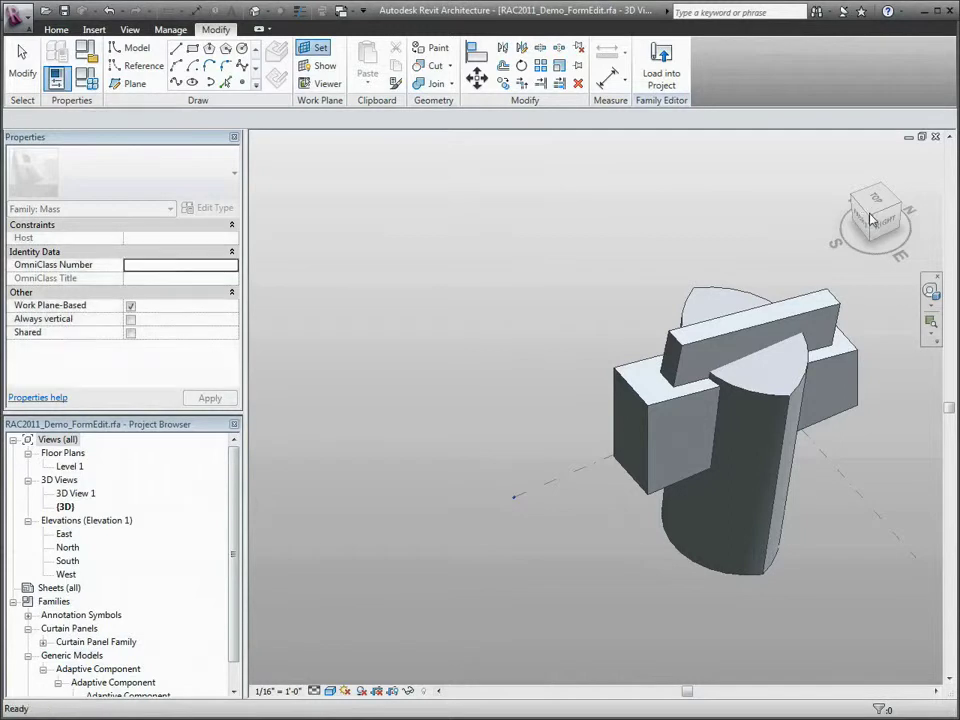
# Delete the opening box and the narrow bar form from the tower
pyautogui.click(869, 217)
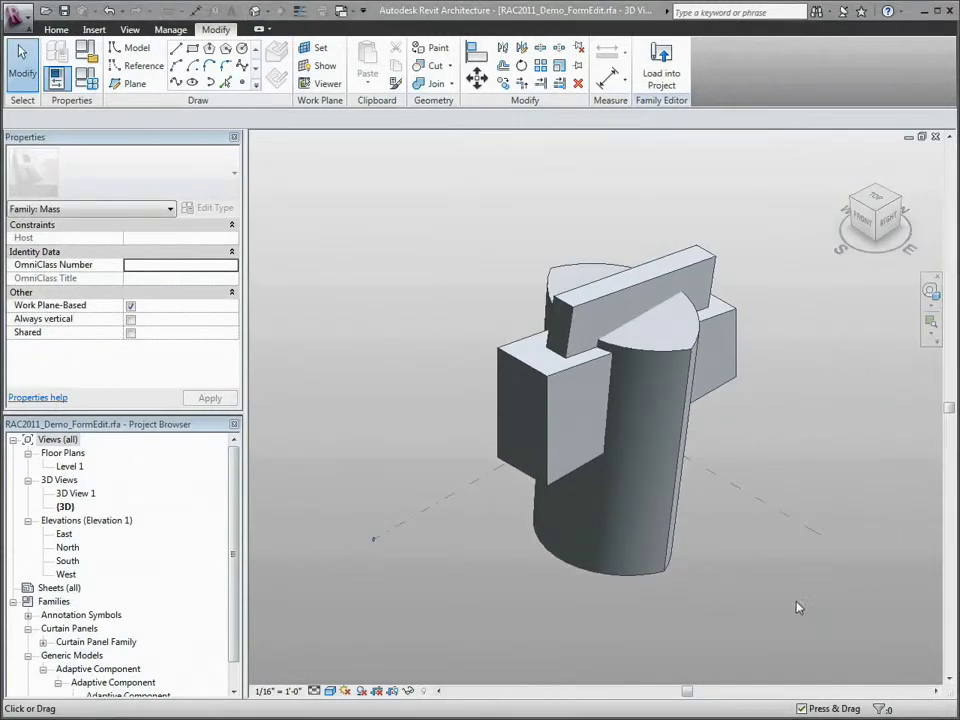
pyautogui.keyDown('shift'); pyautogui.moveTo(773, 582); pyautogui.dragTo(778, 615, button='middle'); pyautogui.keyUp('shift')
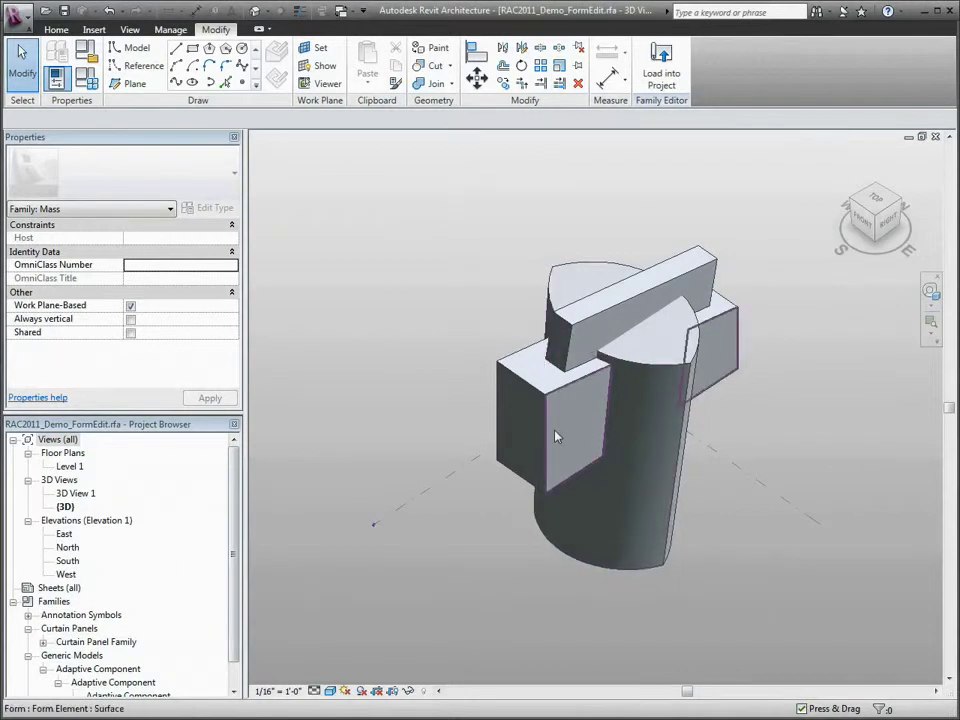
pyautogui.press('Tab')
pyautogui.click(557, 437)
pyautogui.press('Delete')
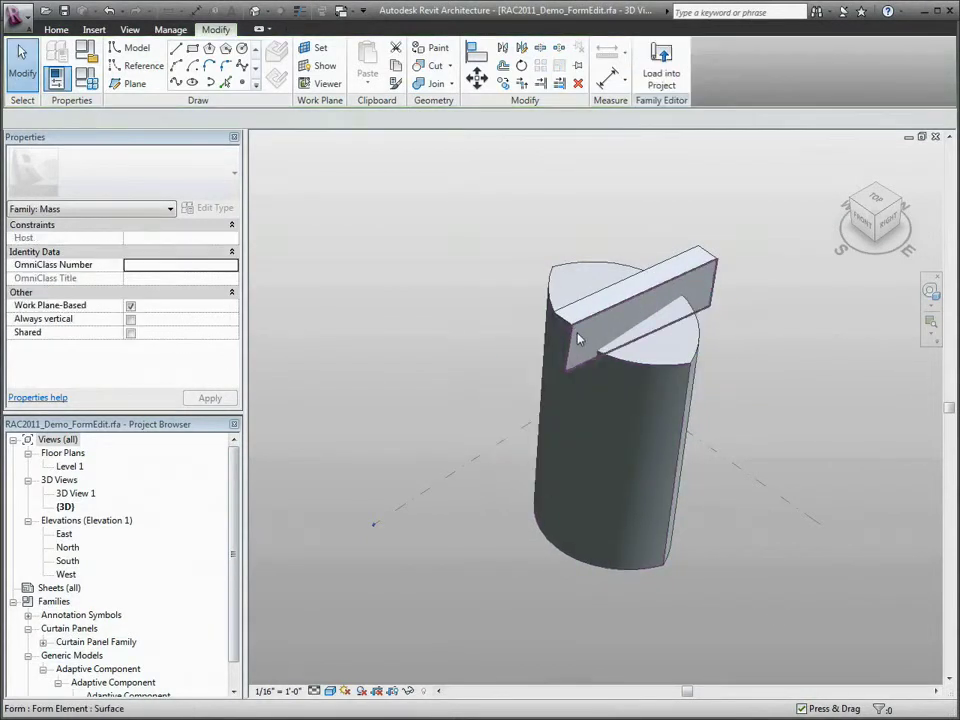
pyautogui.click(578, 335)
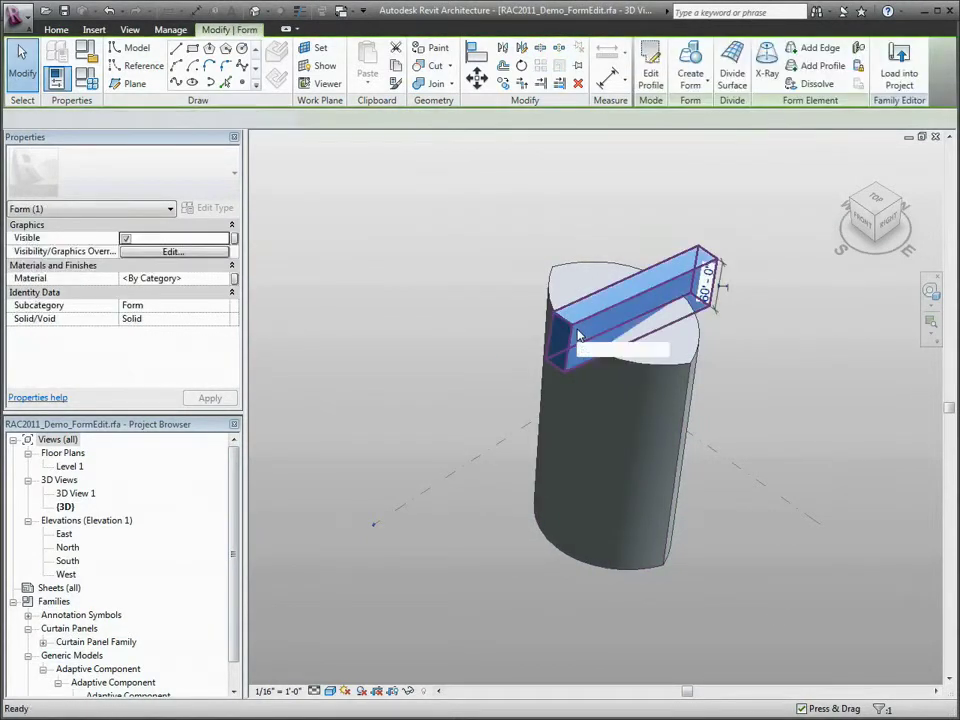
pyautogui.press('Delete')
pyautogui.click(611, 329)
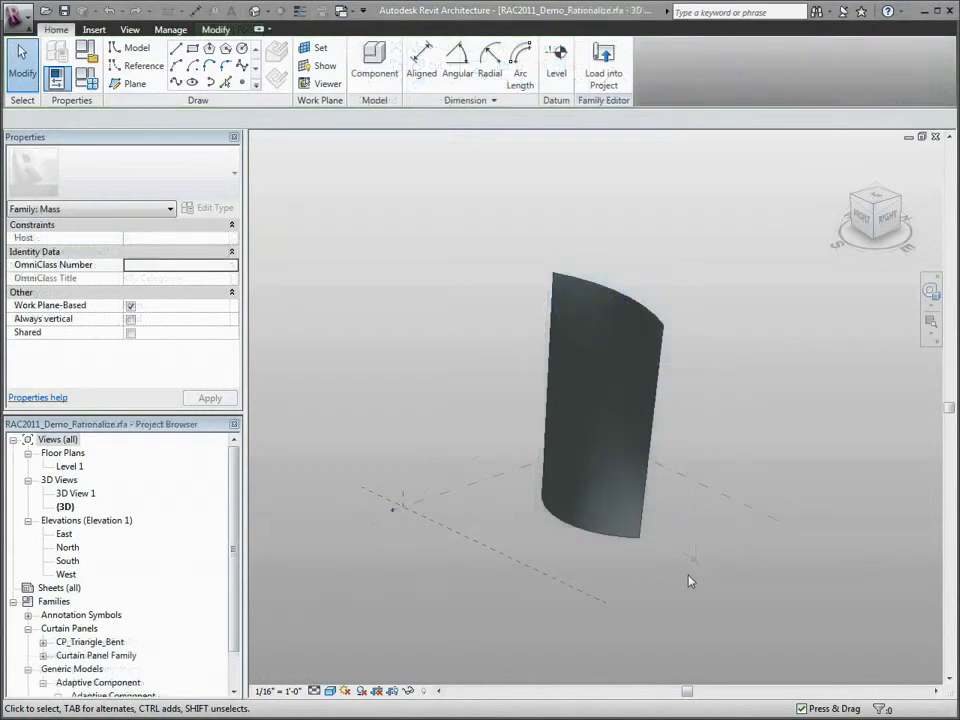
# Divide the curved surface in the RAC2011_Demo_Rationalize family into a UV grid
pyautogui.keyDown('shift'); pyautogui.moveTo(705, 560); pyautogui.dragTo(776, 615, button='middle'); pyautogui.keyUp('shift')
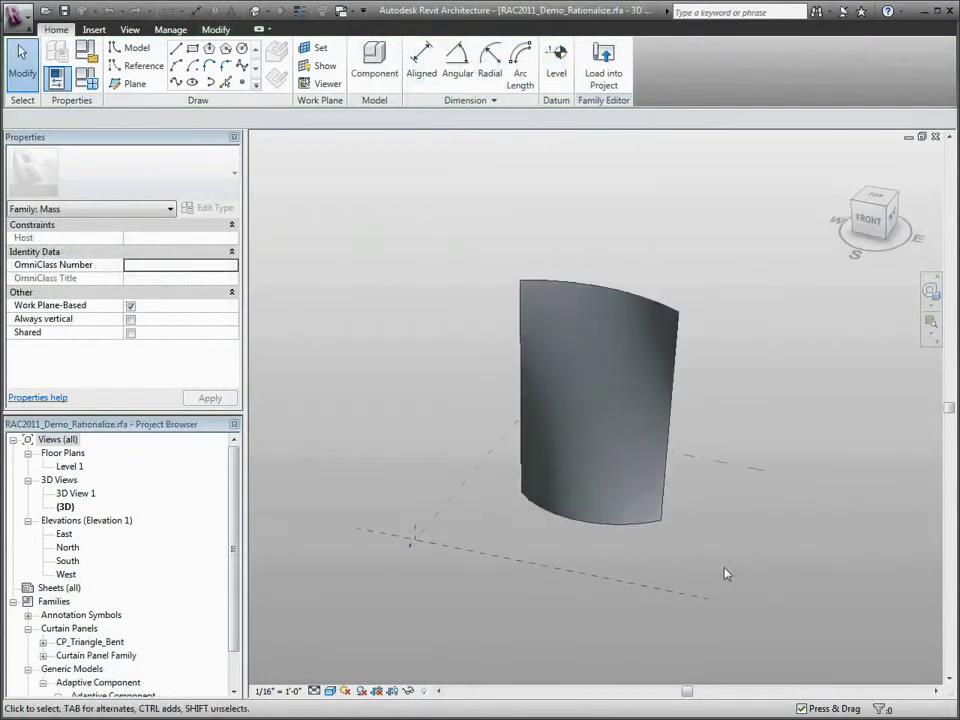
pyautogui.click(617, 479)
pyautogui.click(617, 479)
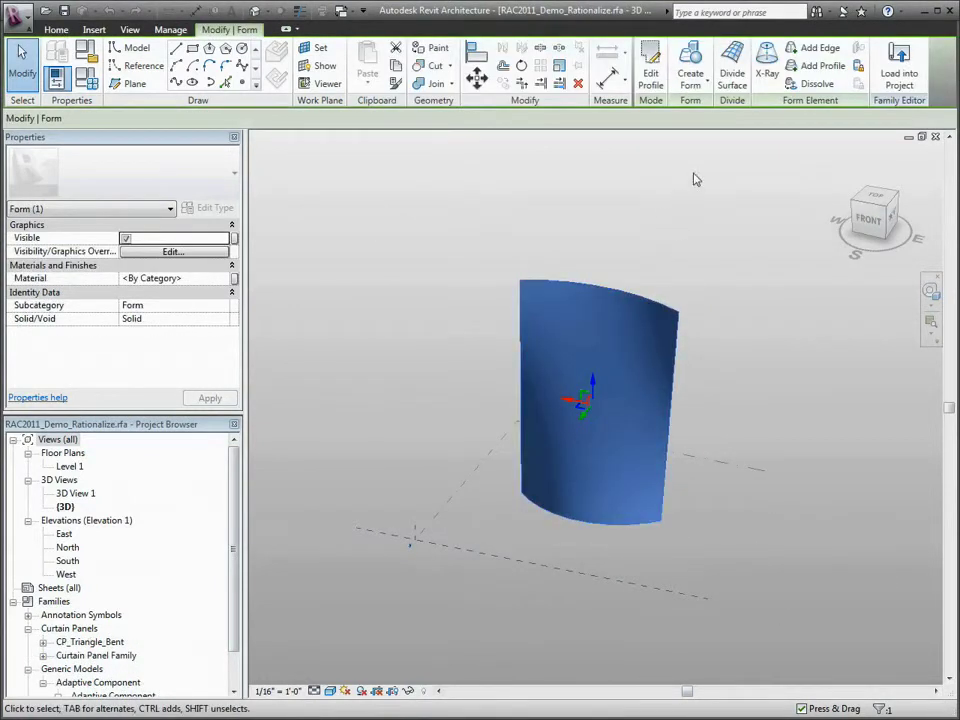
pyautogui.click(733, 75)
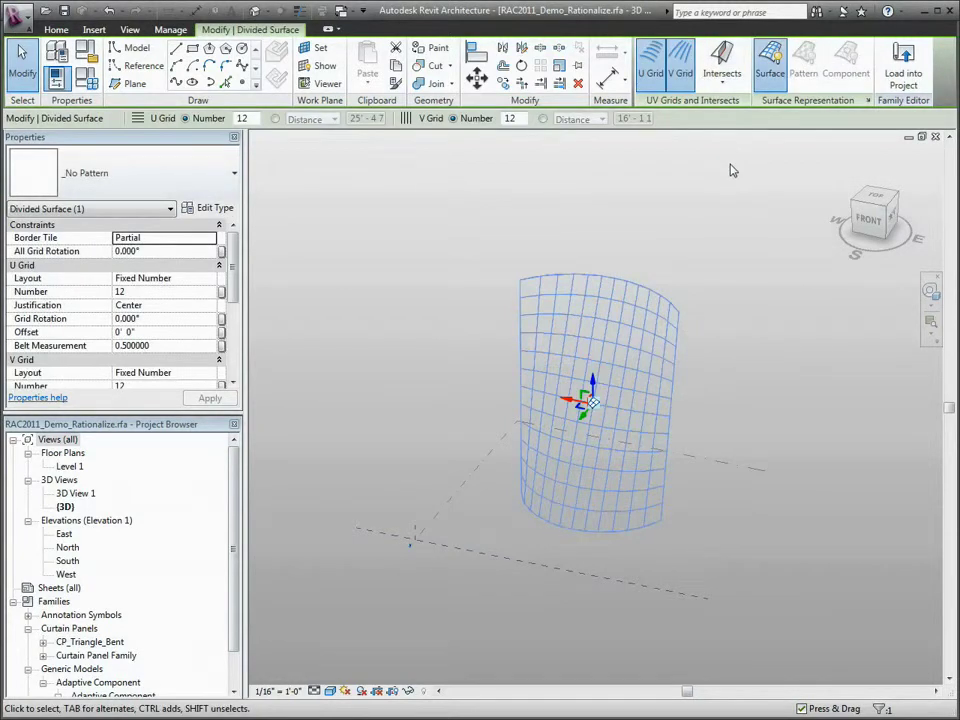
# Switch the divided surface's U grid off and on again, and do the same with its V grid
pyautogui.click(650, 80)
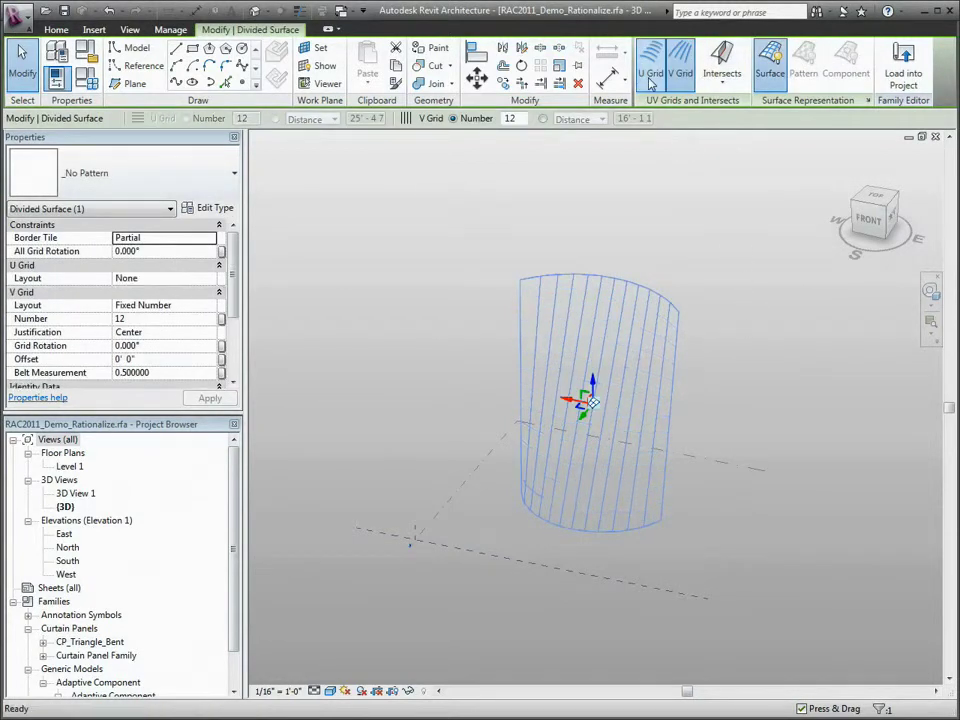
pyautogui.click(650, 75)
pyautogui.click(680, 75)
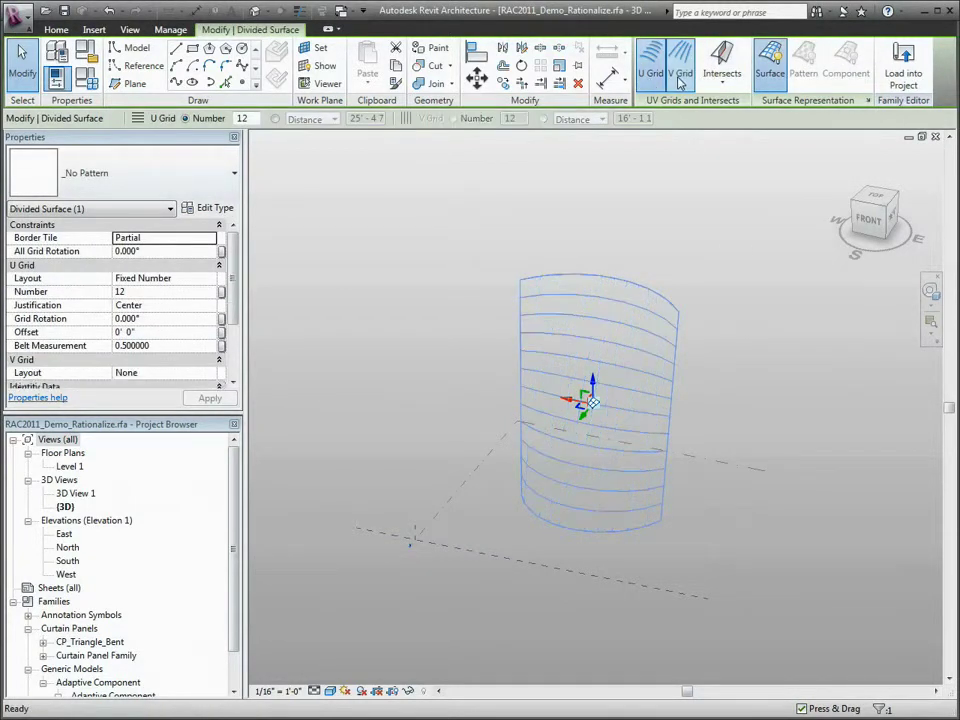
pyautogui.click(681, 80)
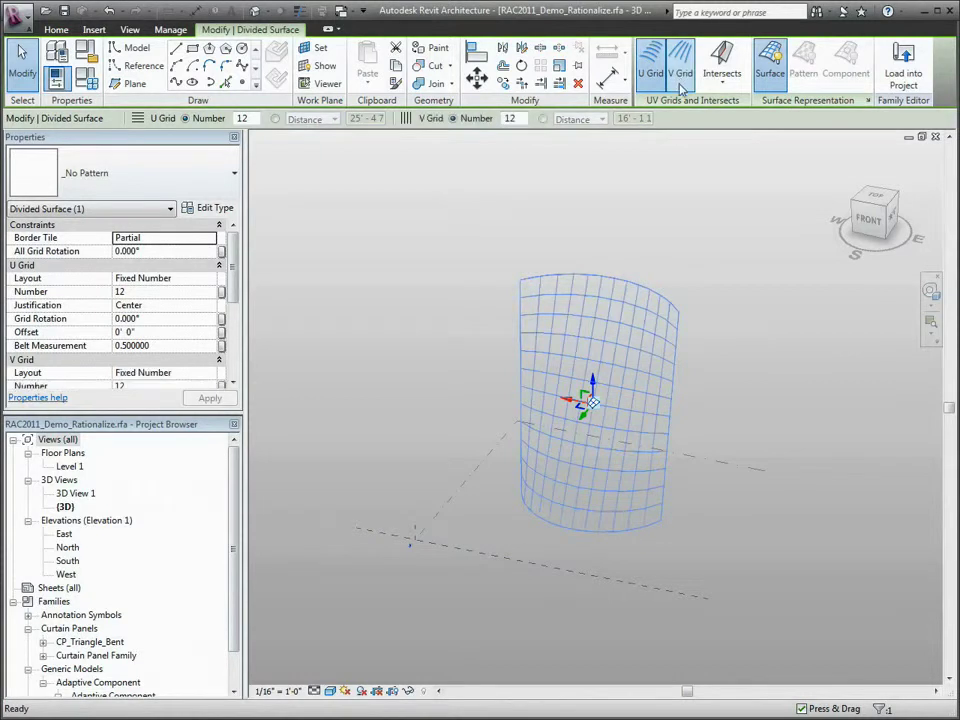
# Apply the Triangle (bent) pattern to the divided surface and turn off its U grid
pyautogui.click(231, 178)
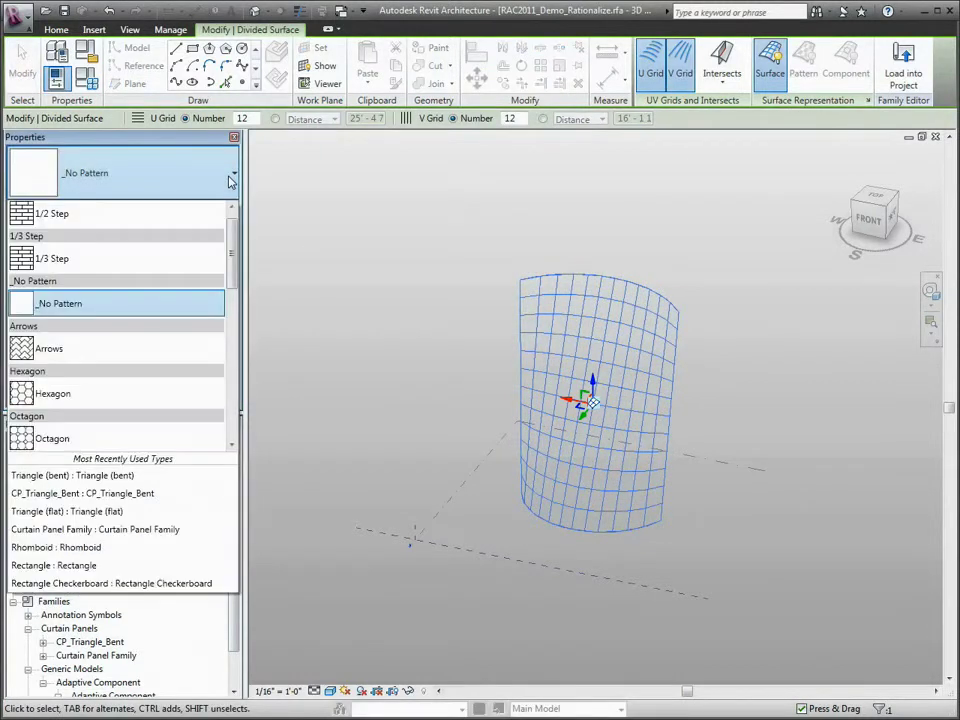
pyautogui.click(121, 477)
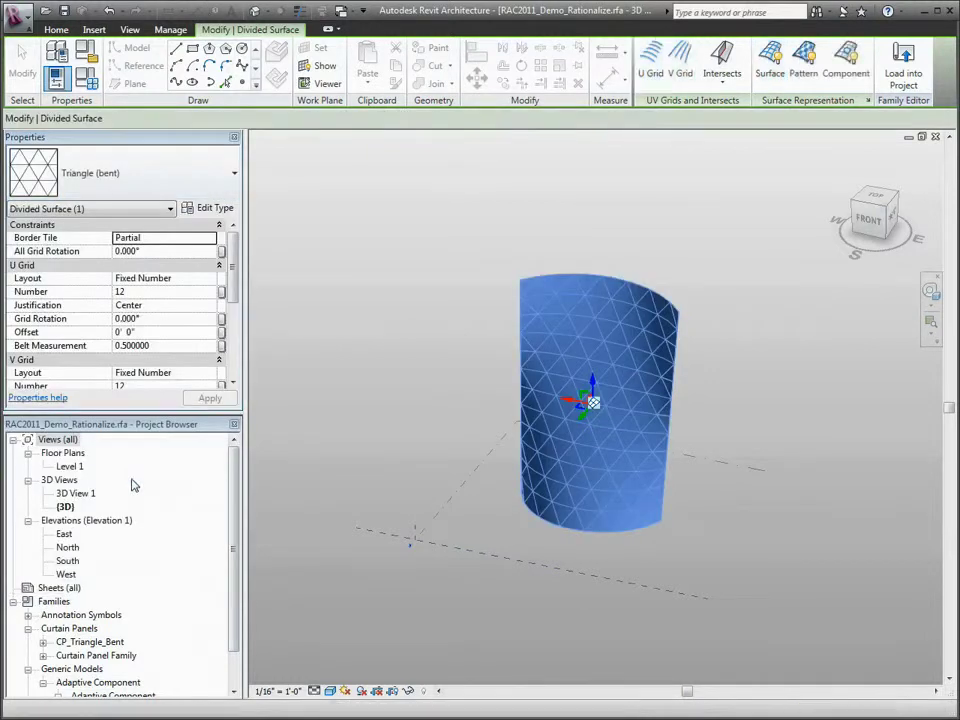
pyautogui.keyDown('shift'); pyautogui.moveTo(461, 466); pyautogui.dragTo(440, 449, button='middle'); pyautogui.keyUp('shift')
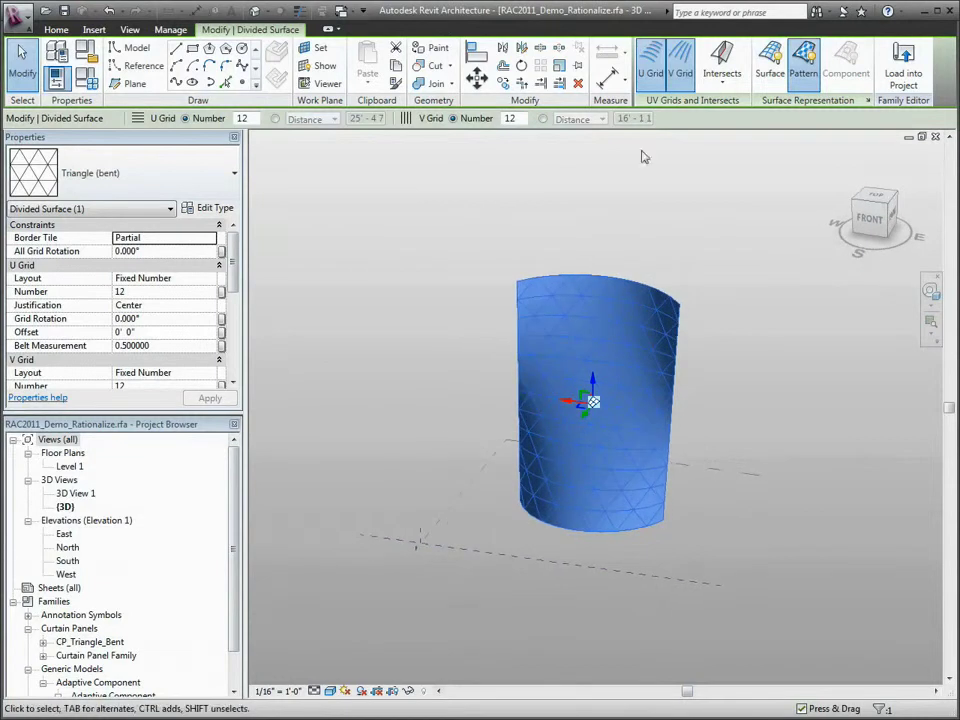
pyautogui.click(651, 75)
pyautogui.click(720, 270)
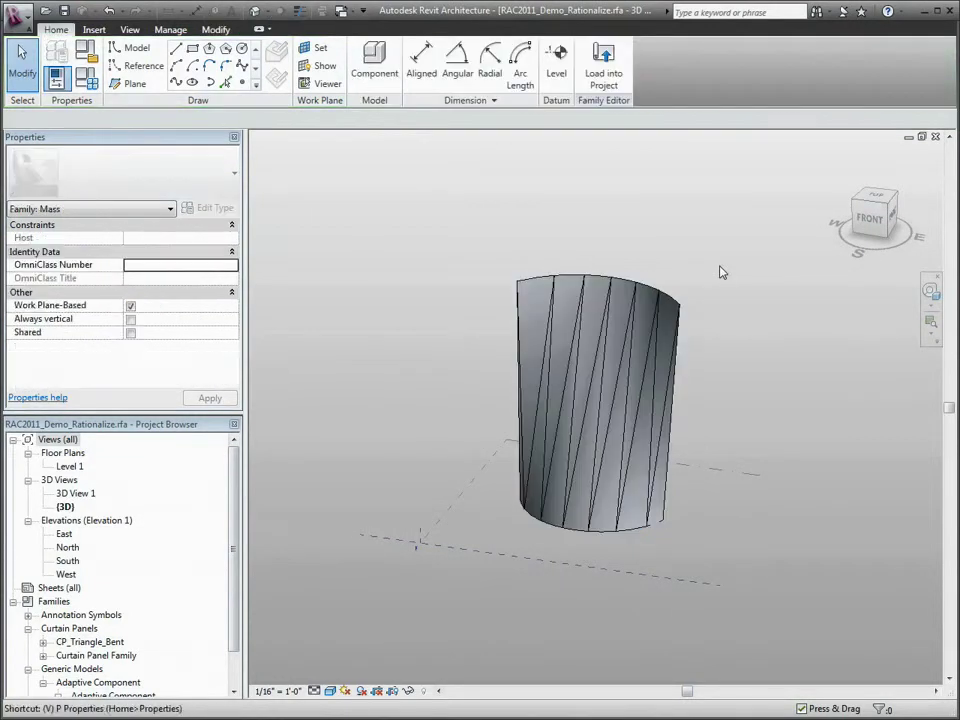
# Make the Mass subcategory Intersects visible in the 3D view
pyautogui.press('g')
pyautogui.click(243, 291)
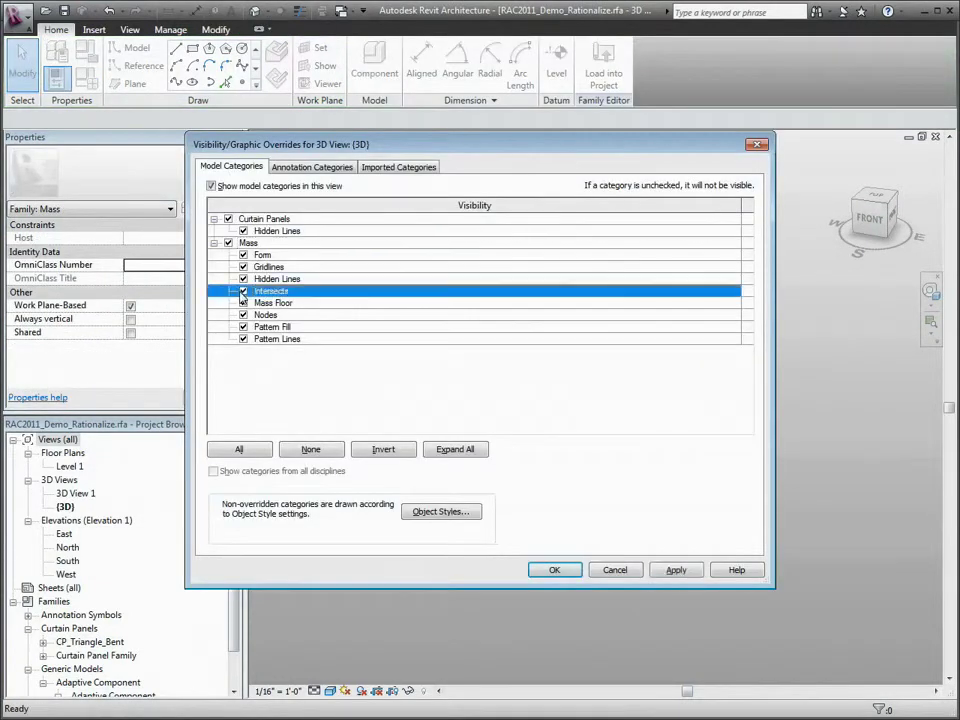
pyautogui.click(553, 571)
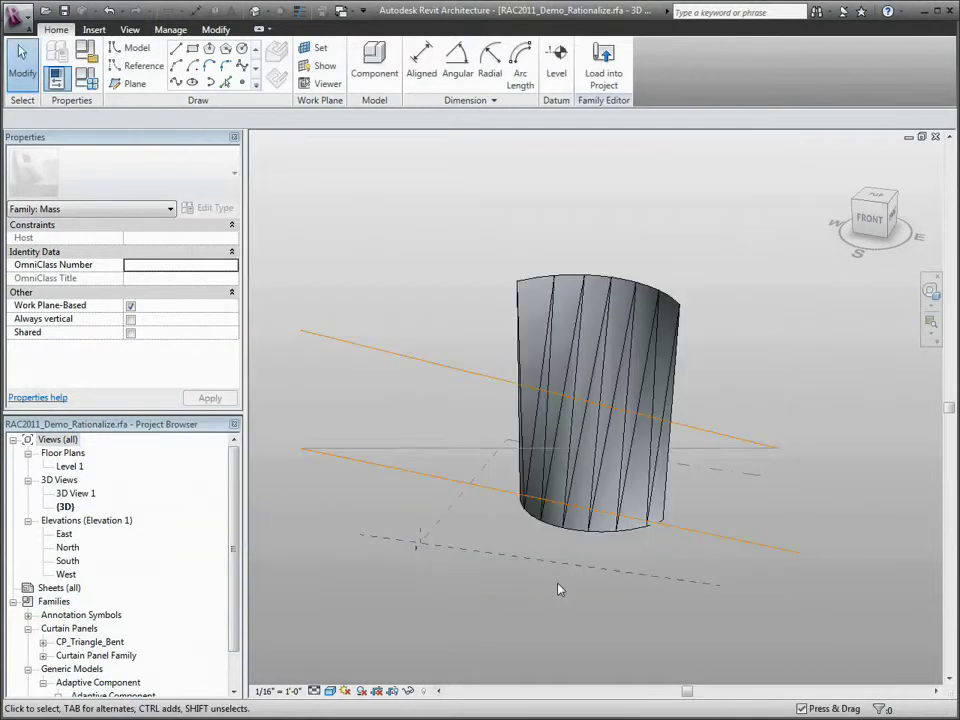
# From the front view, divide the curved surface by intersecting it with the three zigzag lines
pyautogui.click(864, 230)
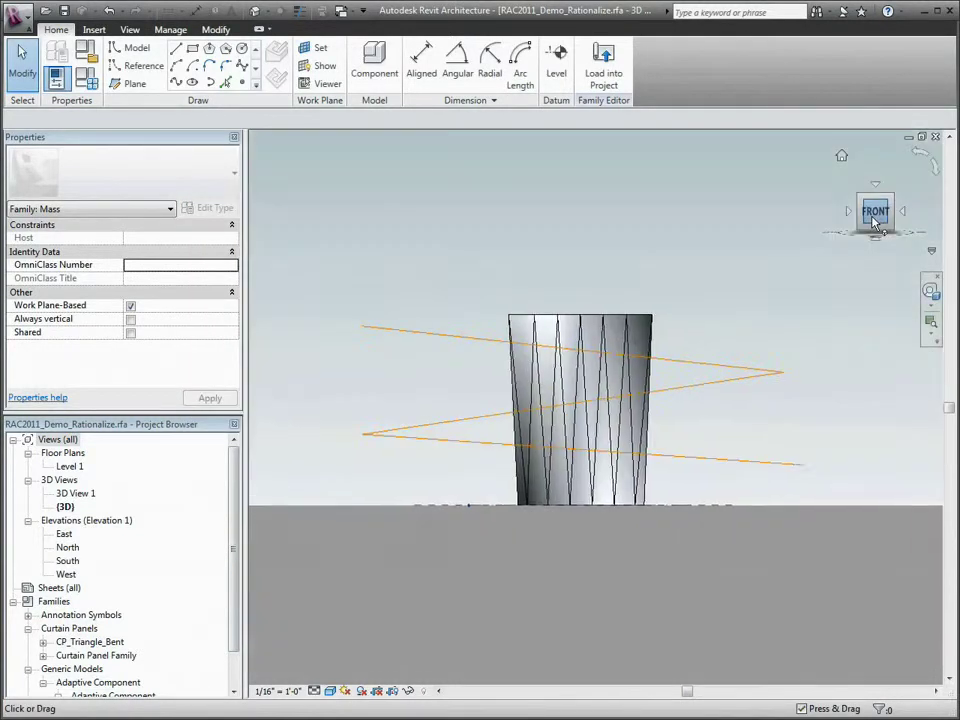
pyautogui.click(636, 365)
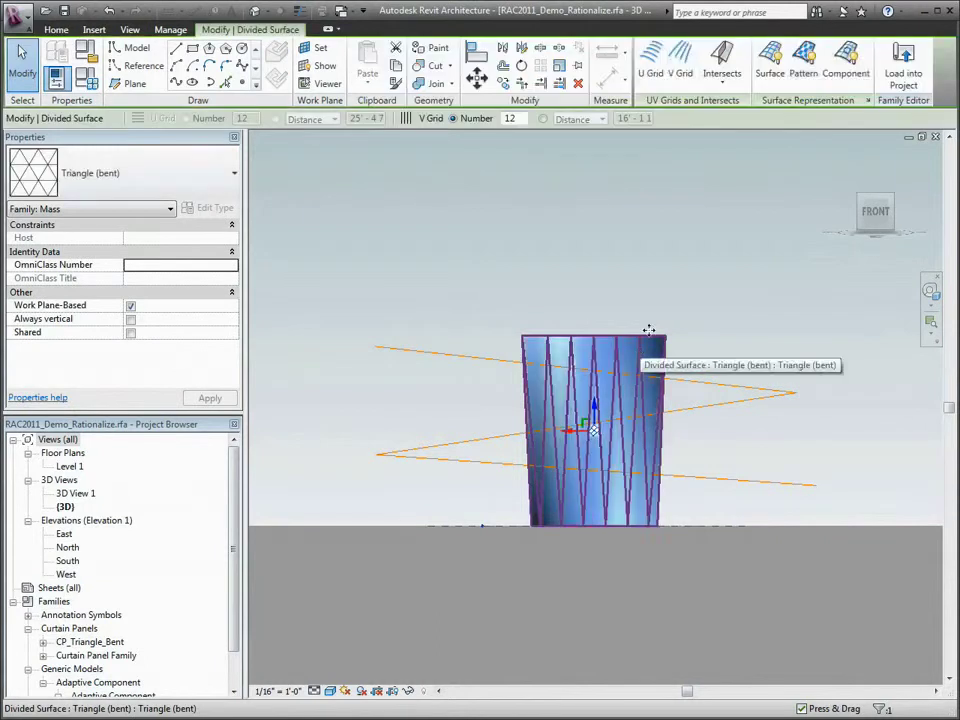
pyautogui.click(724, 62)
pyautogui.moveTo(772, 281); pyautogui.dragTo(722, 472)
pyautogui.click(839, 62)
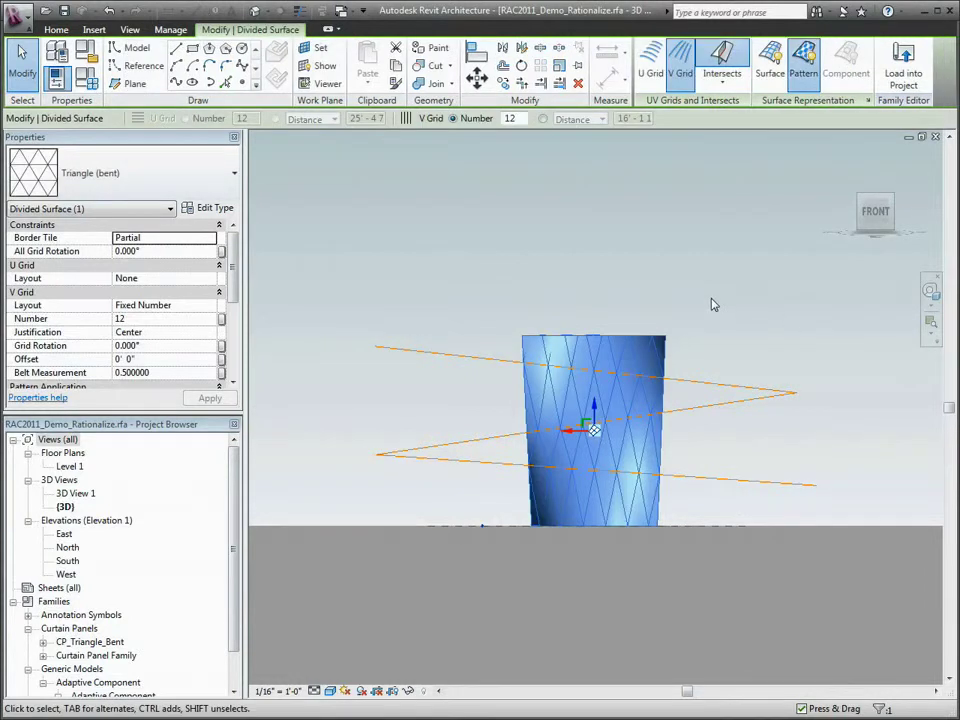
# Temporarily hide the three zigzag intersect lines and view the triangulated surface at an angle
pyautogui.moveTo(790, 314); pyautogui.dragTo(712, 500)
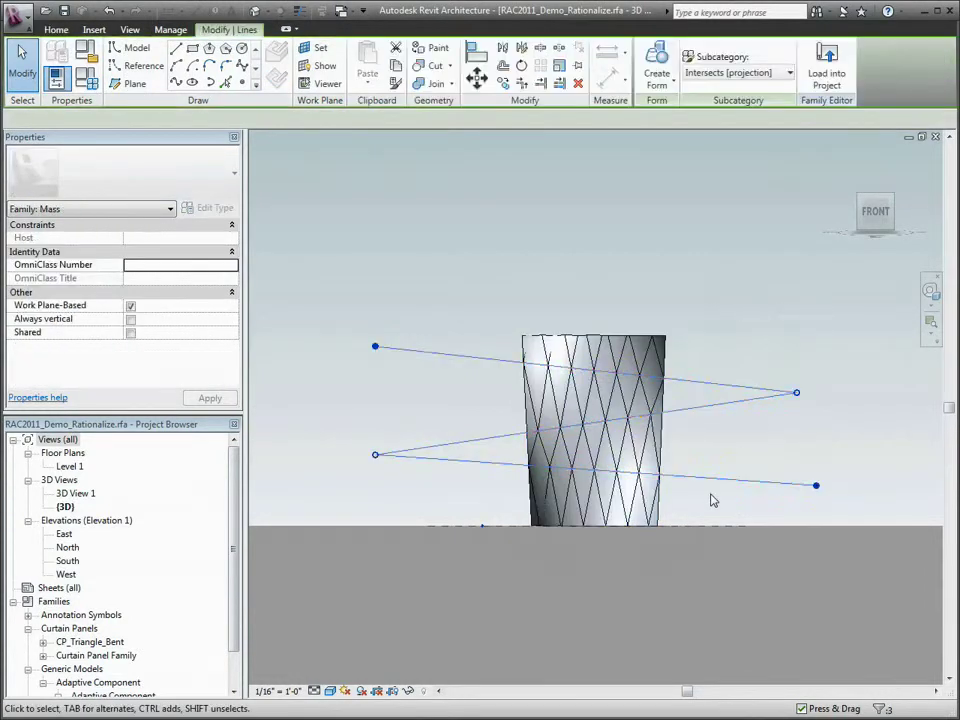
pyautogui.press('h')
pyautogui.press('h')
pyautogui.keyDown('shift'); pyautogui.moveTo(430, 301); pyautogui.dragTo(488, 446, button='middle'); pyautogui.keyUp('shift')
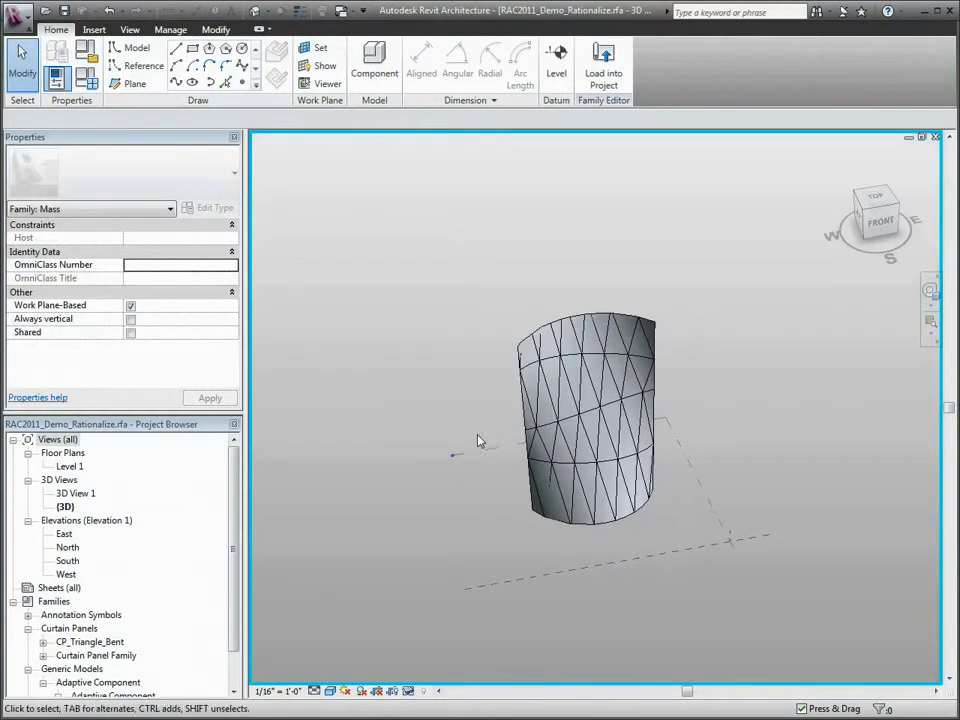
# Close the RAC2011_Demo_Rationalize family without saving and open RAC2011_Demo_AdaptiveForm.rfa
pyautogui.click(936, 137)
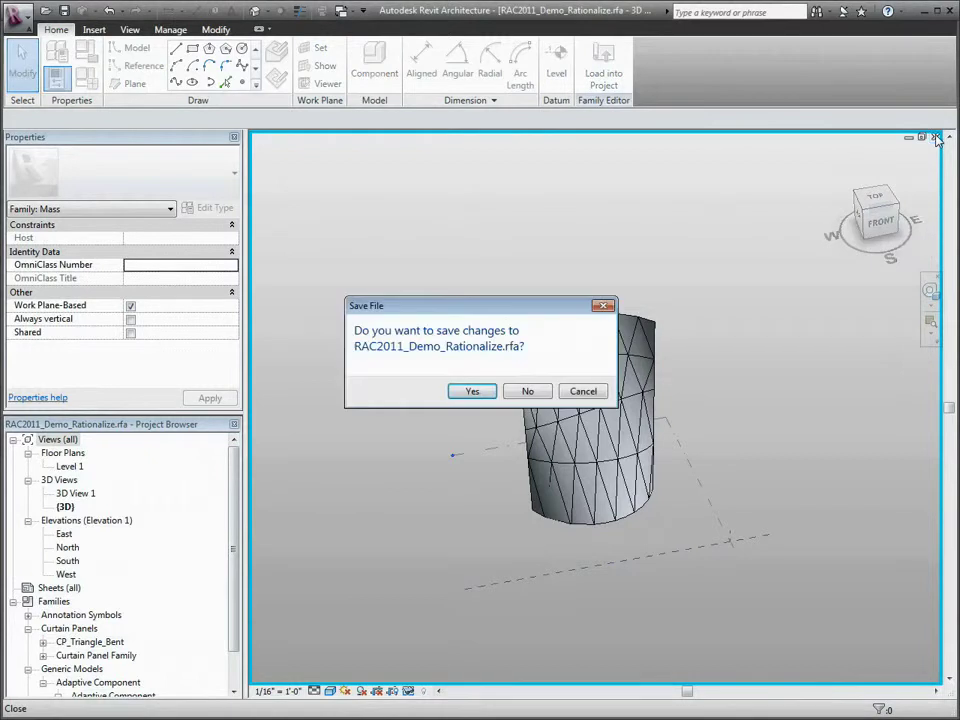
pyautogui.click(528, 390)
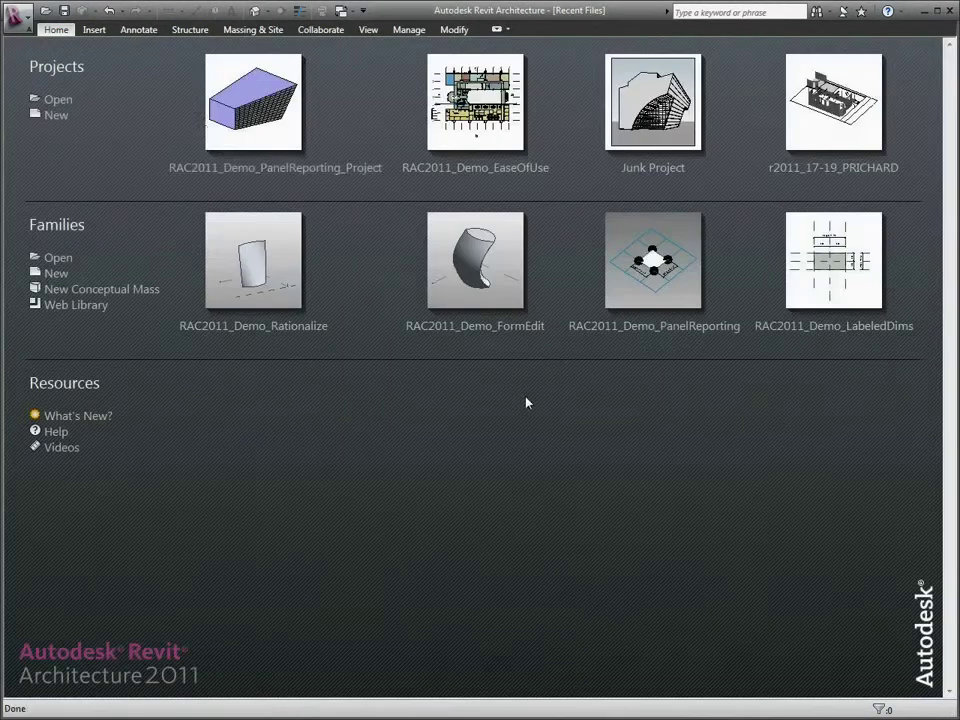
pyautogui.click(18, 16)
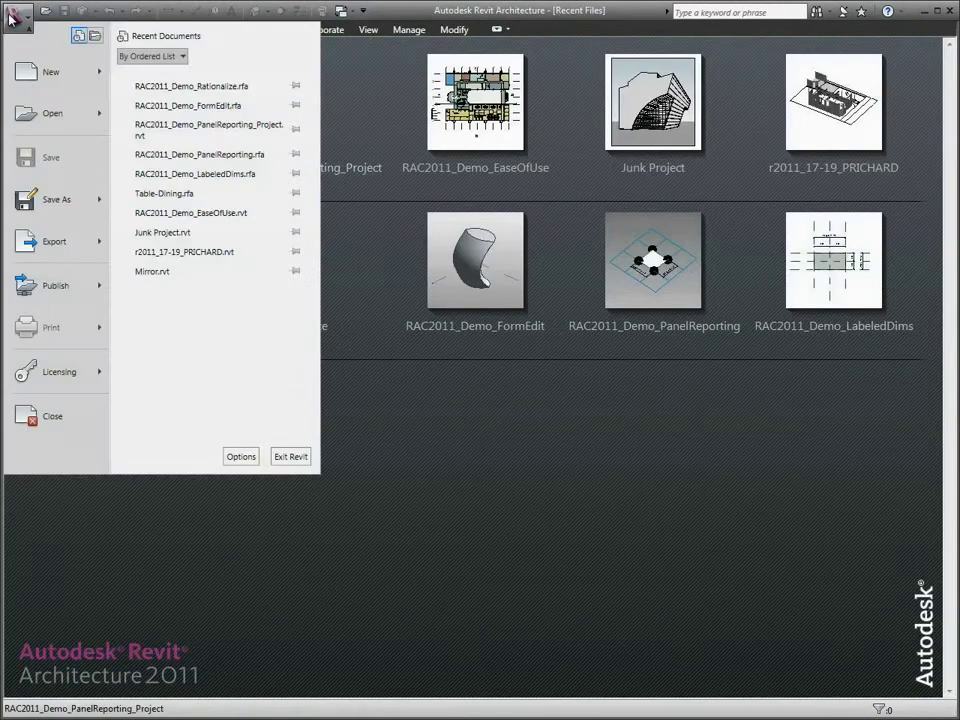
pyautogui.click(40, 115)
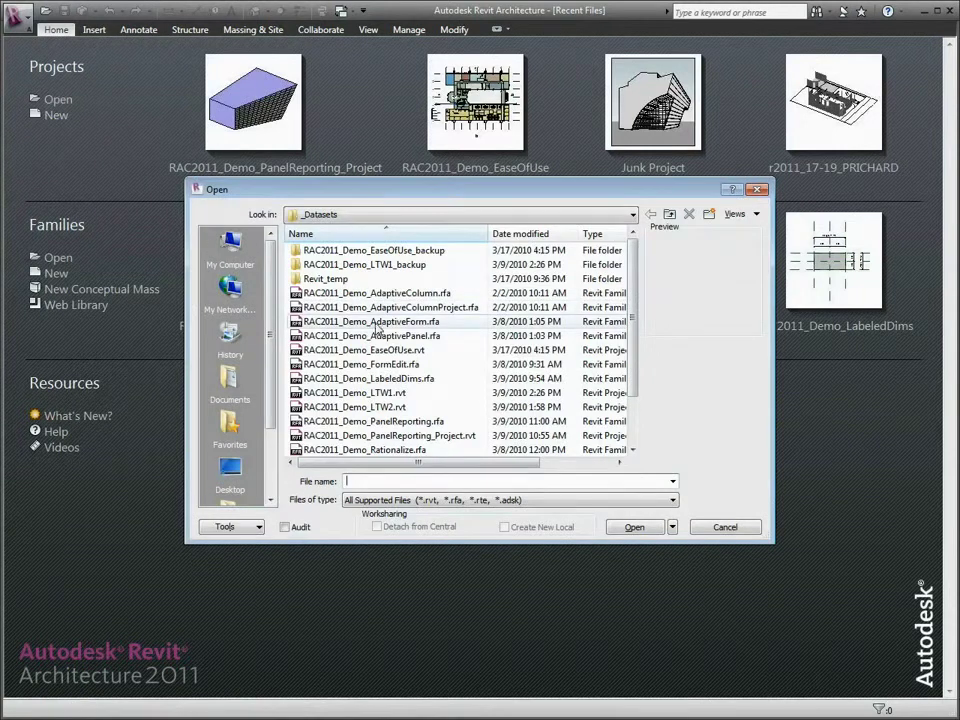
pyautogui.click(380, 322)
pyautogui.doubleClick(380, 323)
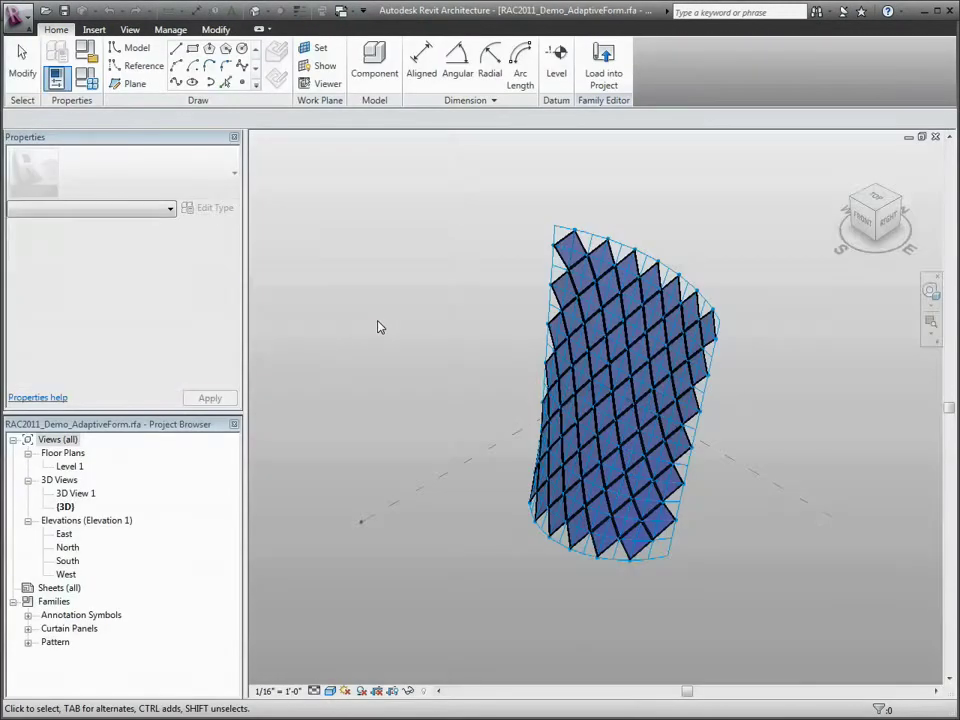
# Open RAC2011_Demo_AdaptivePanel.rfa and load it into the RAC2011_Demo_AdaptiveForm family
pyautogui.click(21, 18)
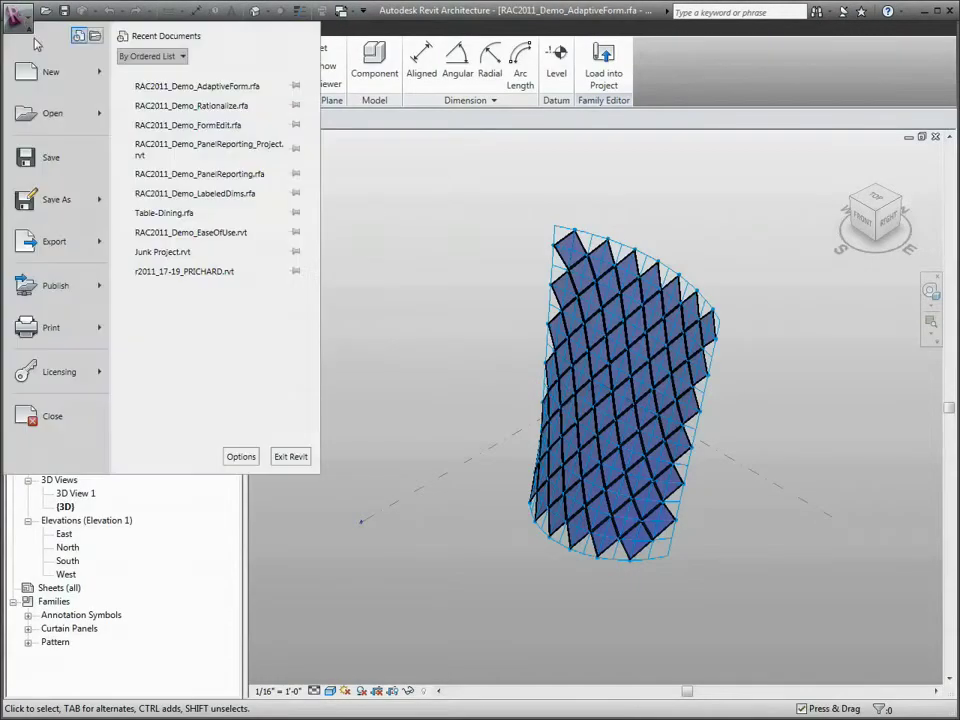
pyautogui.click(45, 117)
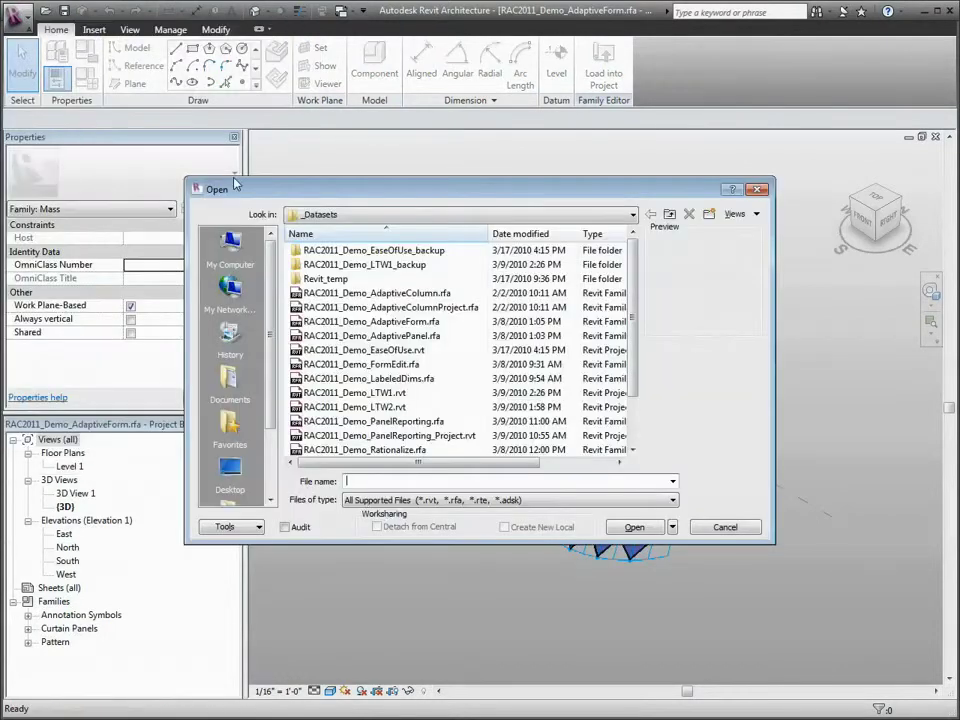
pyautogui.doubleClick(390, 336)
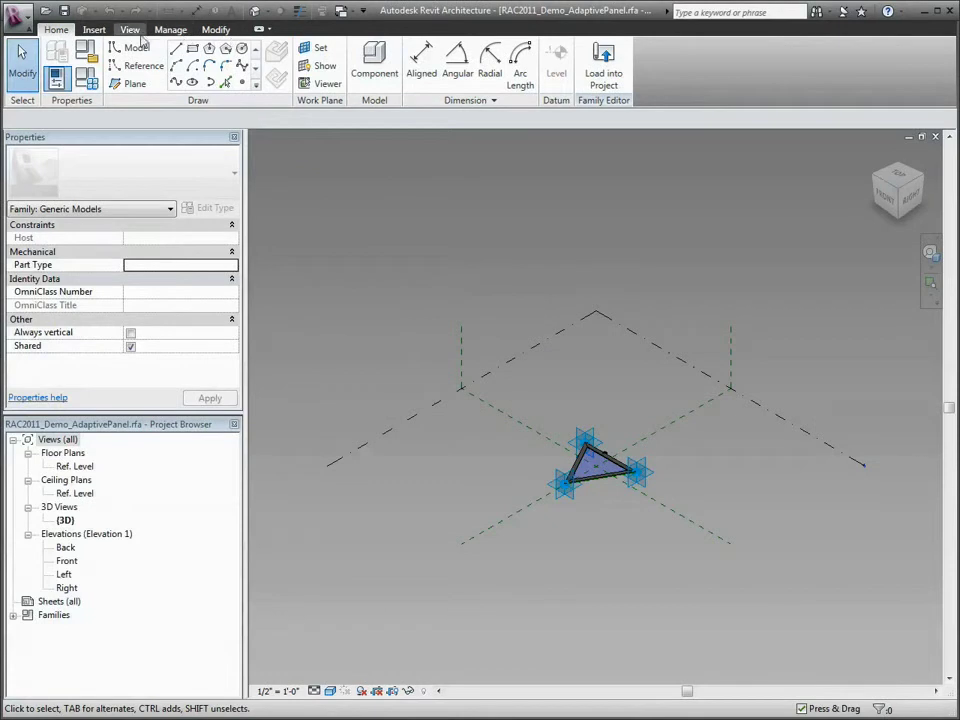
pyautogui.click(131, 30)
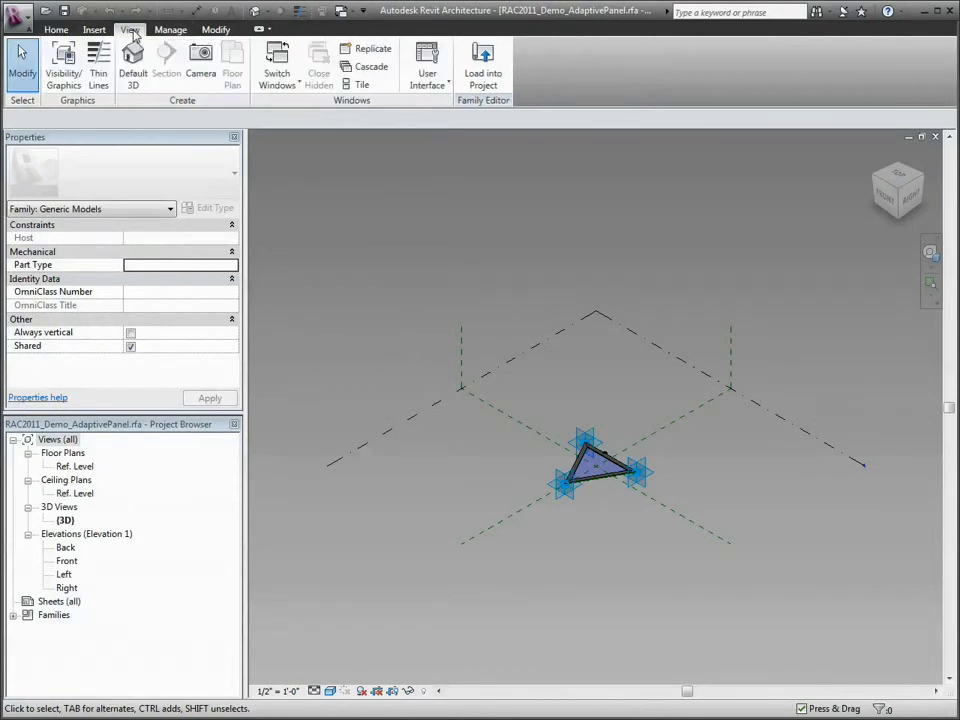
pyautogui.click(361, 85)
pyautogui.click(558, 144)
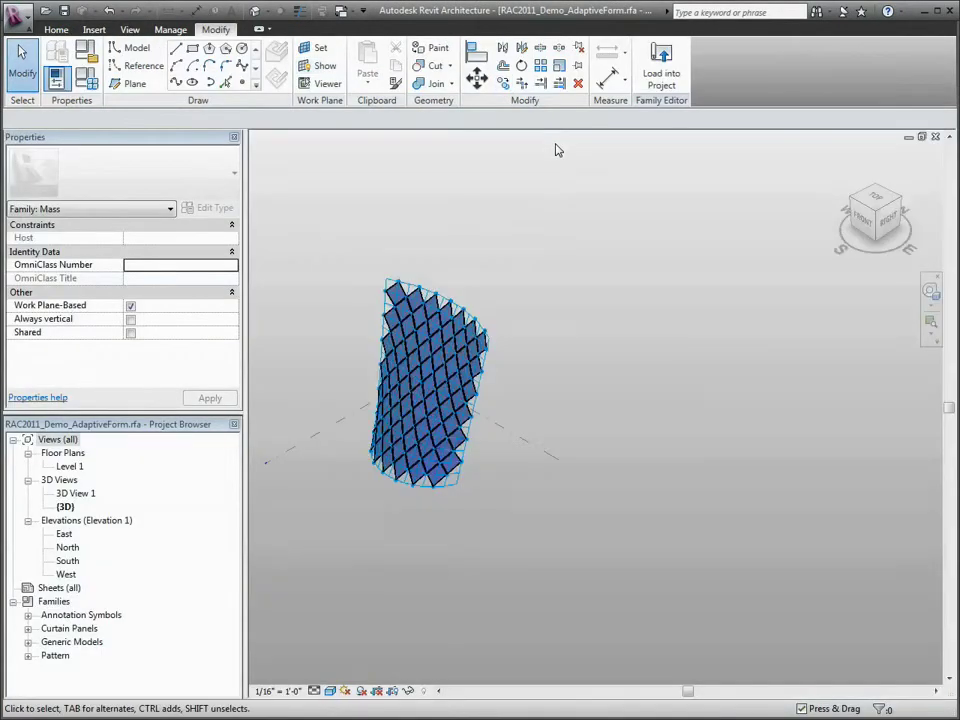
# Place RAC2011_Demo_AdaptivePanel in the triangular gap near the paneled surface's upper right corner, snapping it to the three surrounding panel corners
pyautogui.moveTo(568, 274); pyautogui.dragTo(724, 297, button='middle')
pyautogui.scroll(6, 648, 342)
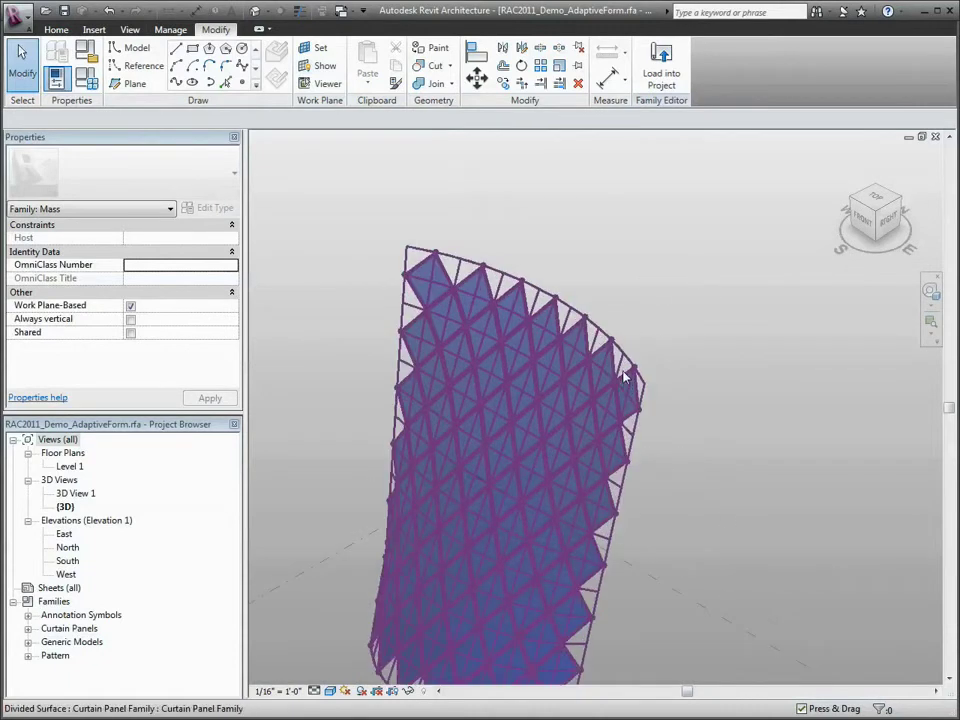
pyautogui.moveTo(623, 365); pyautogui.dragTo(659, 285, button='middle')
pyautogui.scroll(3, 655, 282)
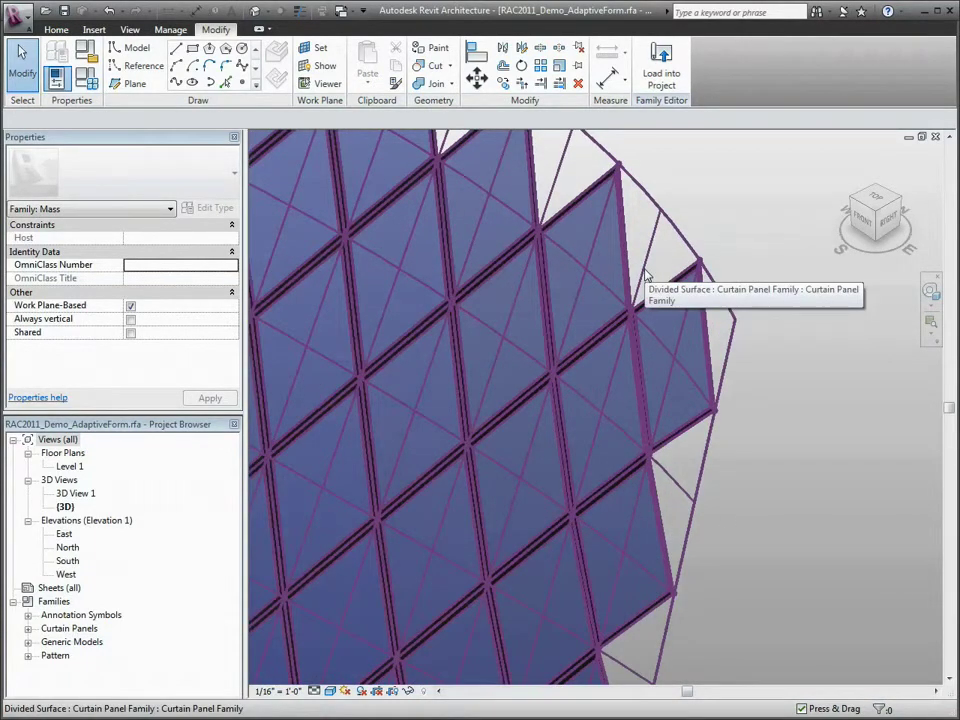
pyautogui.click(28, 642)
pyautogui.click(150, 682)
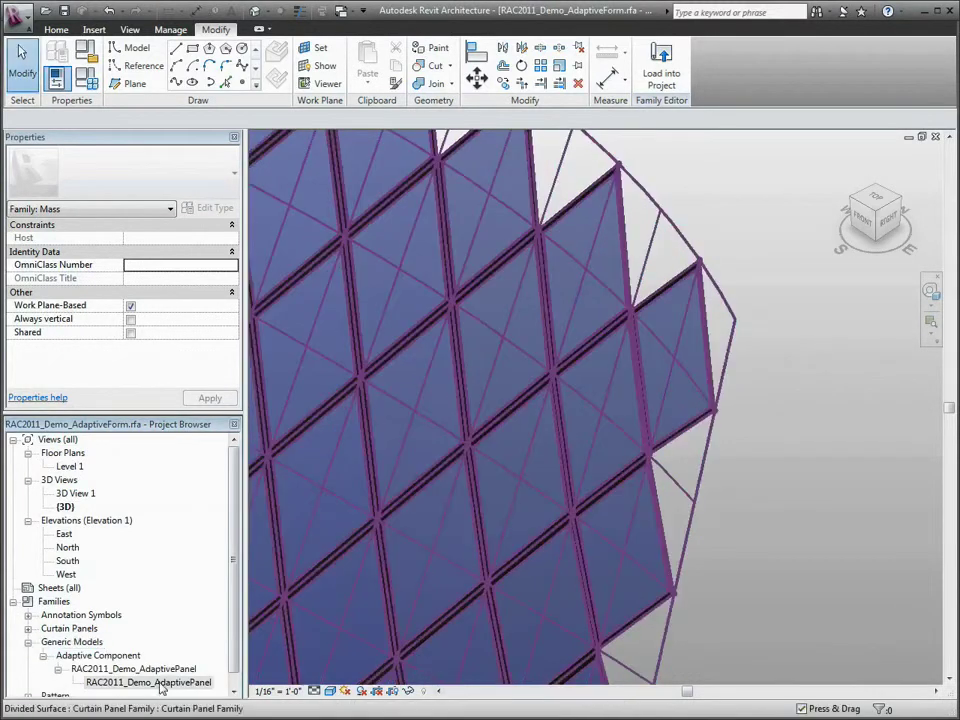
pyautogui.moveTo(150, 682); pyautogui.dragTo(615, 322)
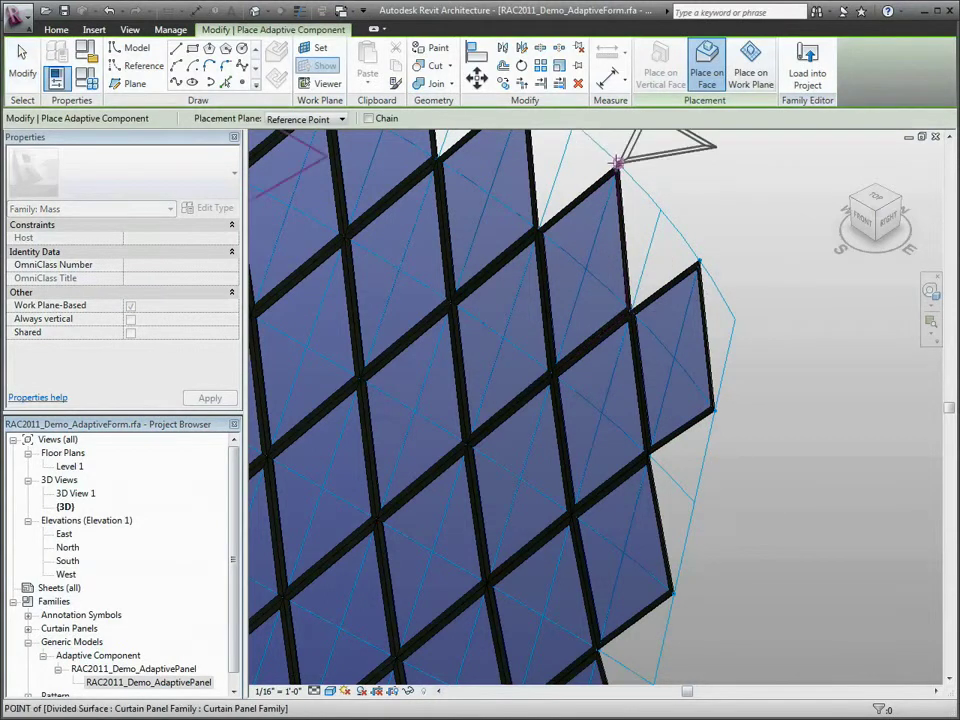
pyautogui.click(617, 162)
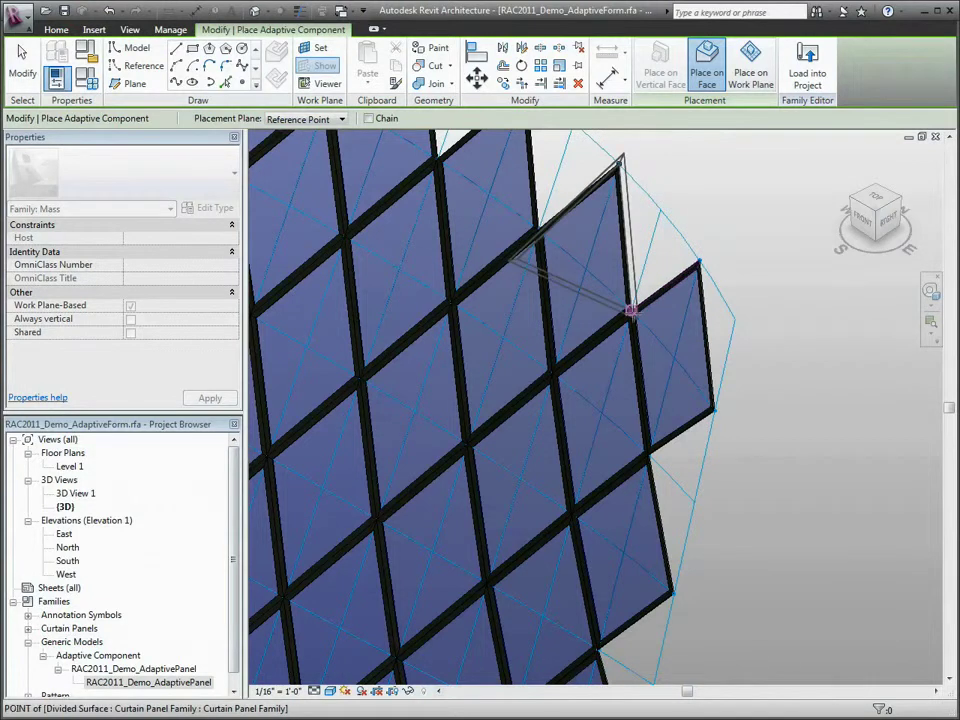
pyautogui.click(631, 311)
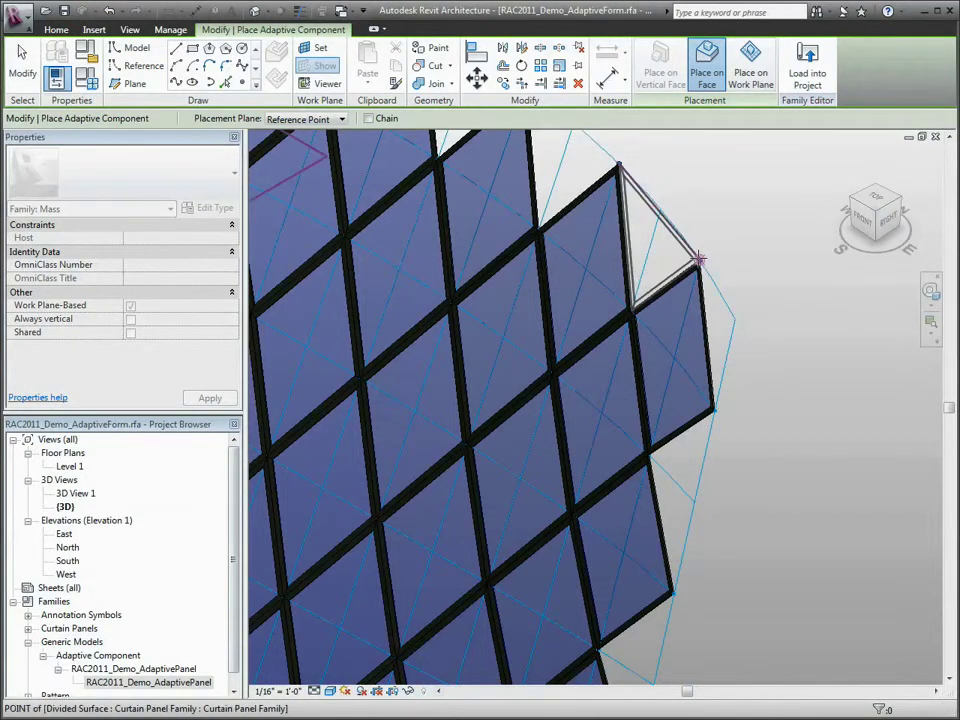
pyautogui.click(698, 259)
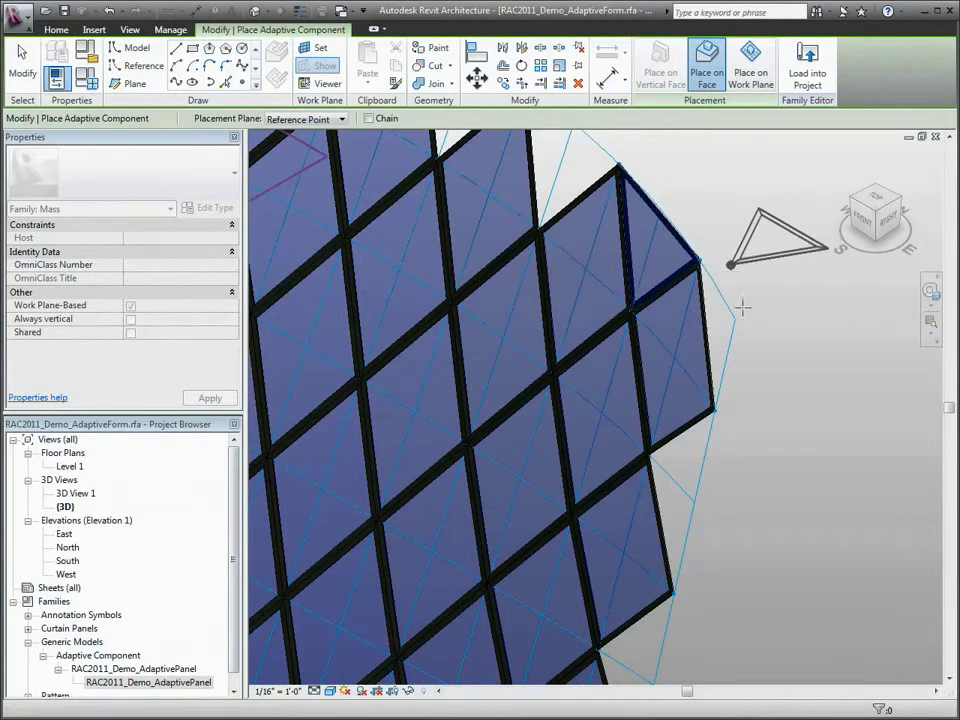
# Place another adaptive panel in the next triangular gap down the surface's right edge, snapping to its three corner points
pyautogui.click(673, 593)
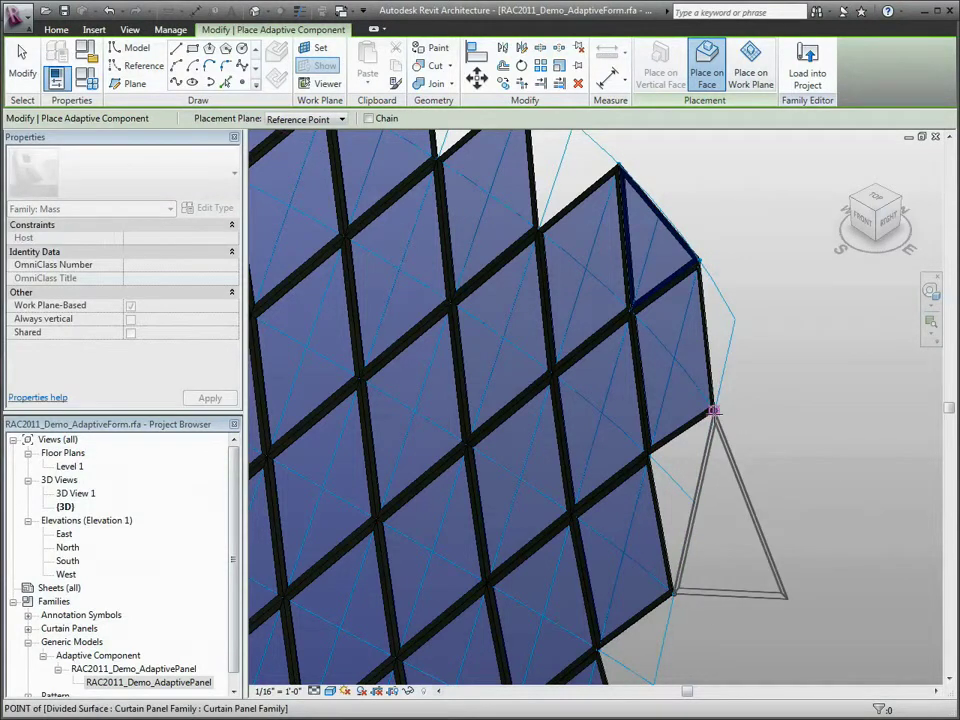
pyautogui.click(648, 455)
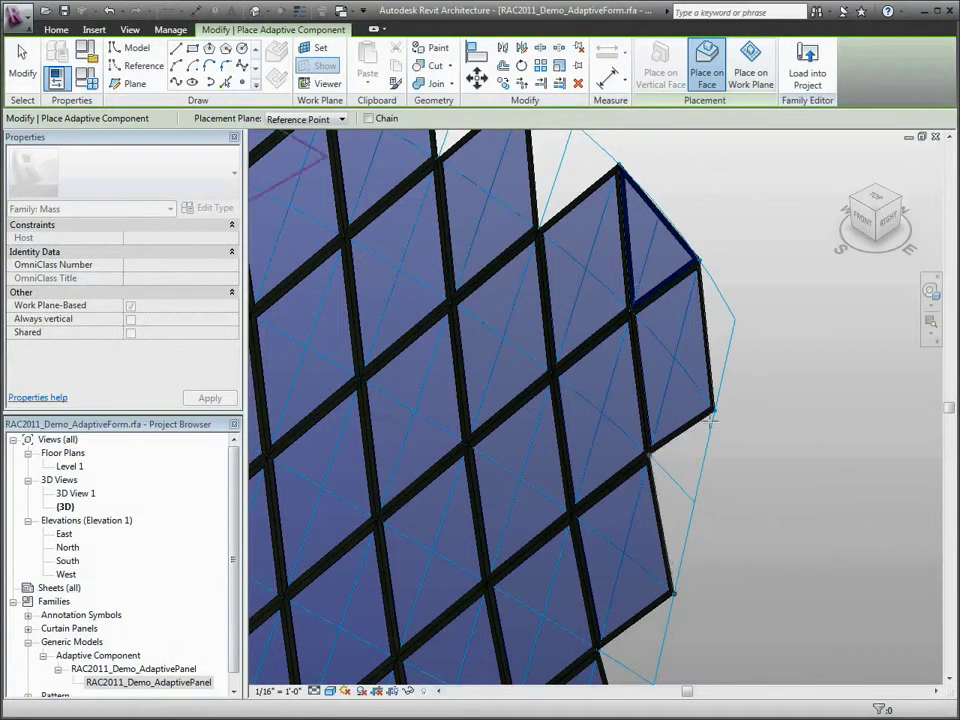
pyautogui.click(714, 410)
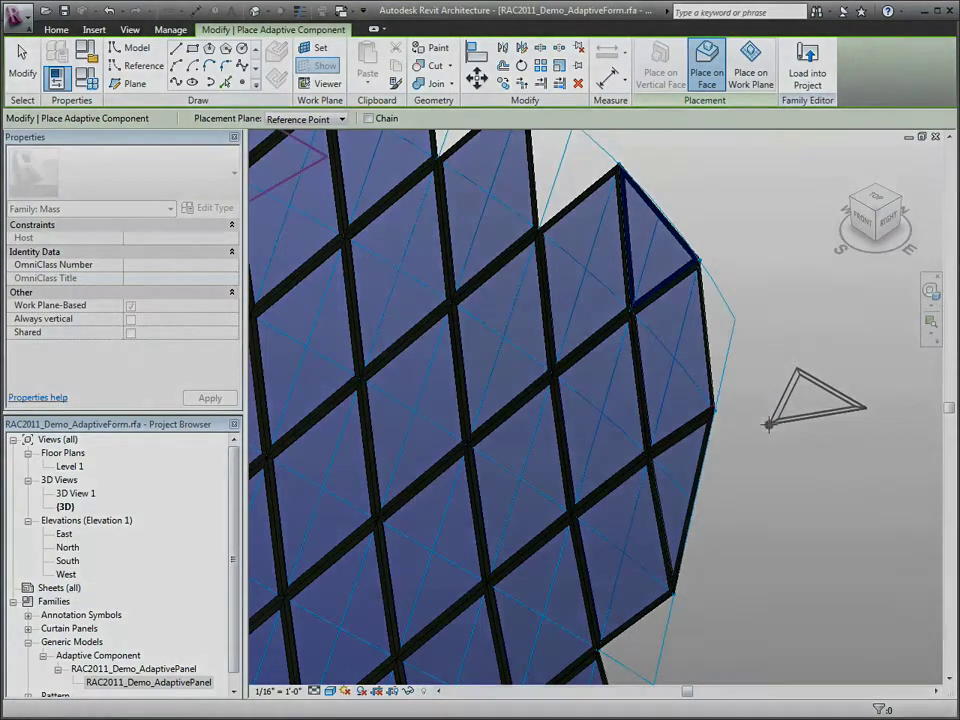